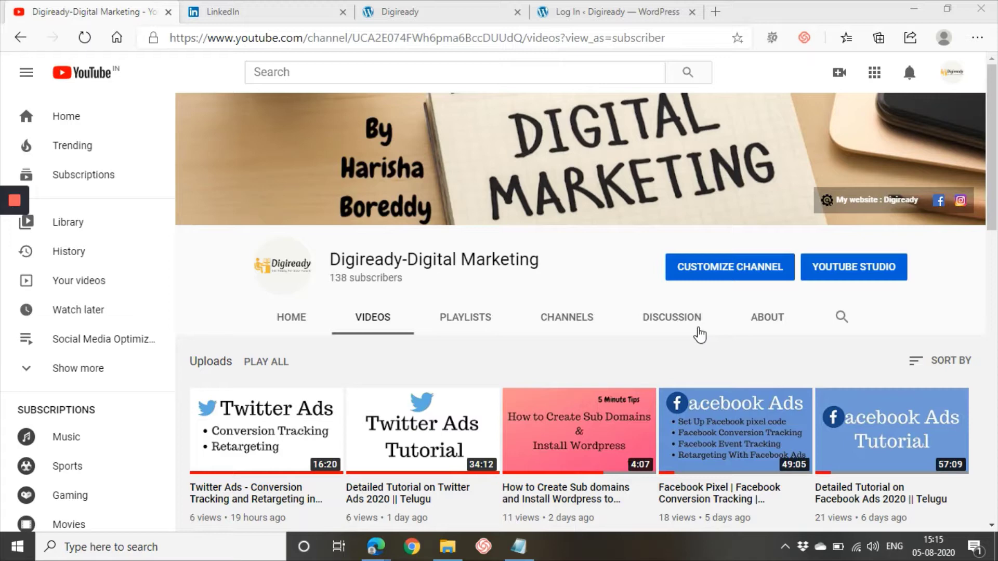
- Switch to the Notepad class notes and review the "Conversion tracking" topic under Linkedin Ads
key(alt+Tab)
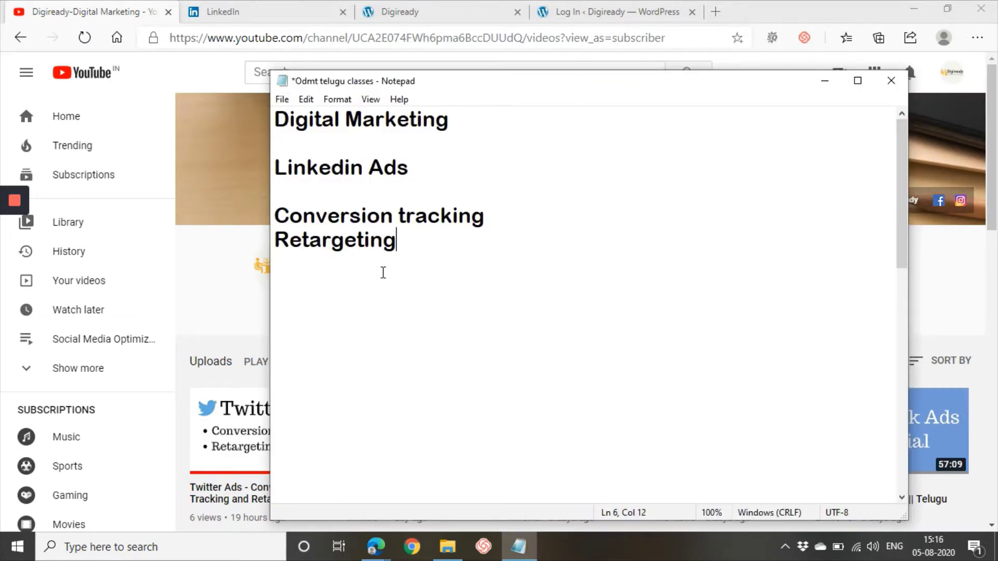
click(275, 217)
drag(275, 216, 397, 222)
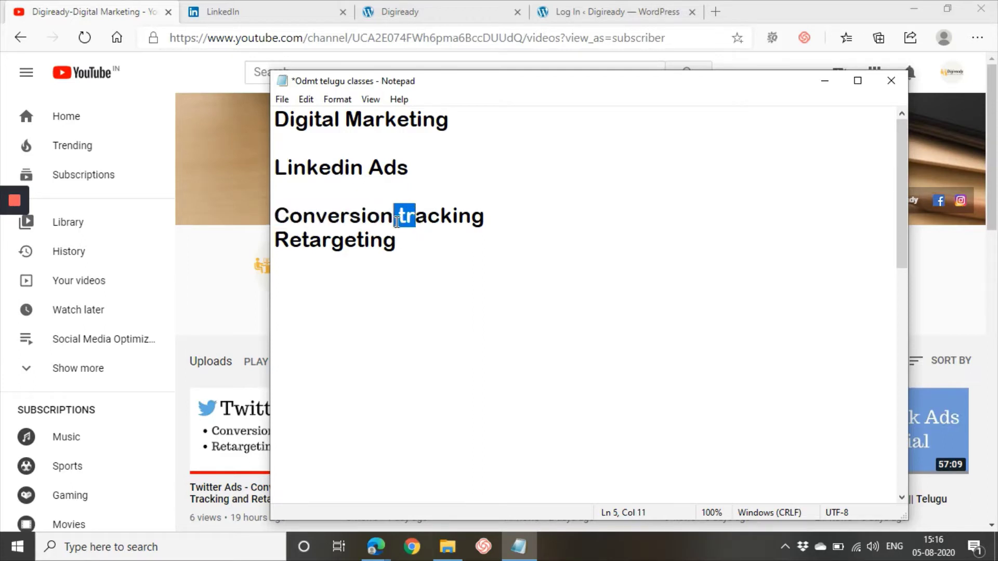
click(397, 222)
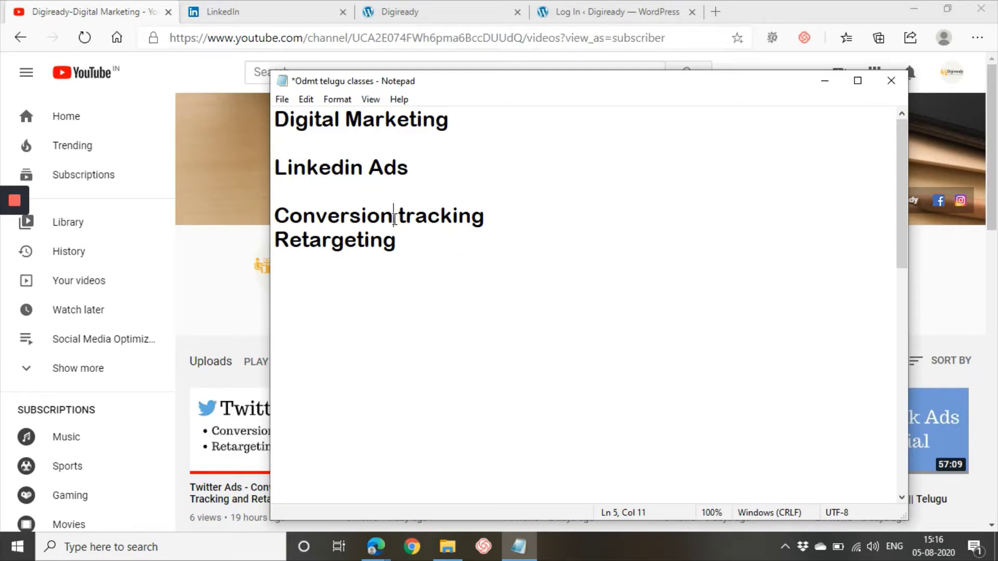
drag(394, 219, 273, 221)
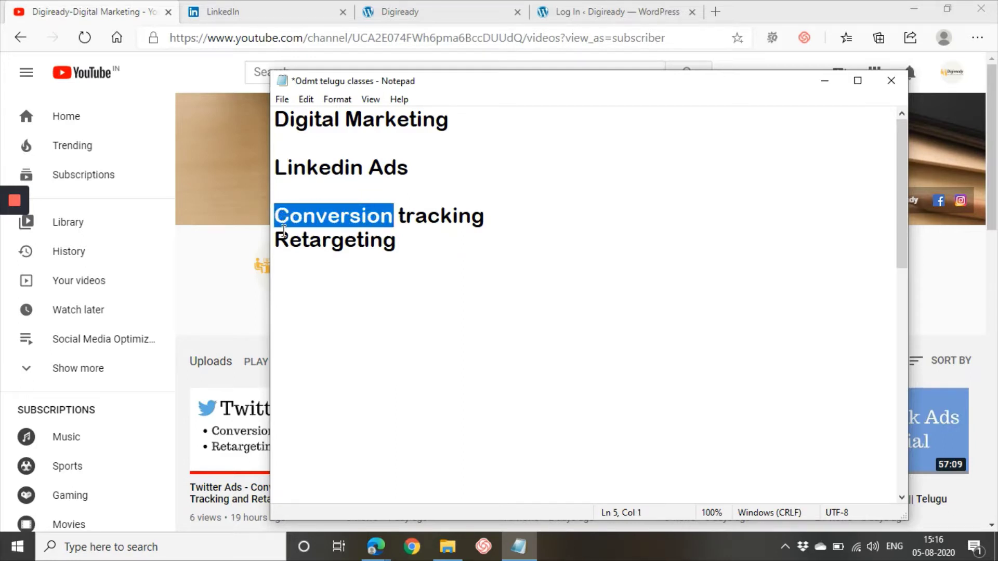
click(364, 349)
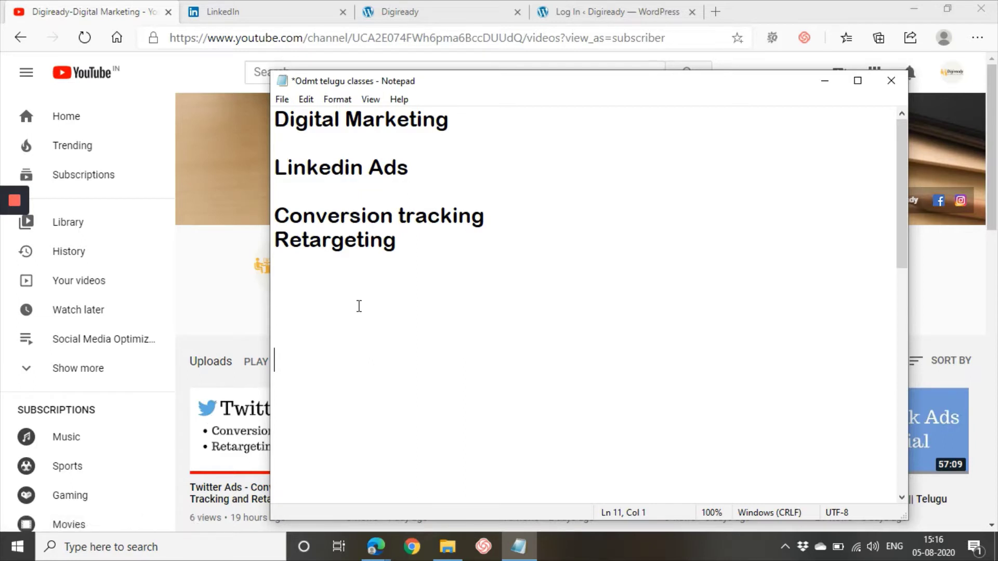
drag(283, 216, 398, 221)
click(426, 292)
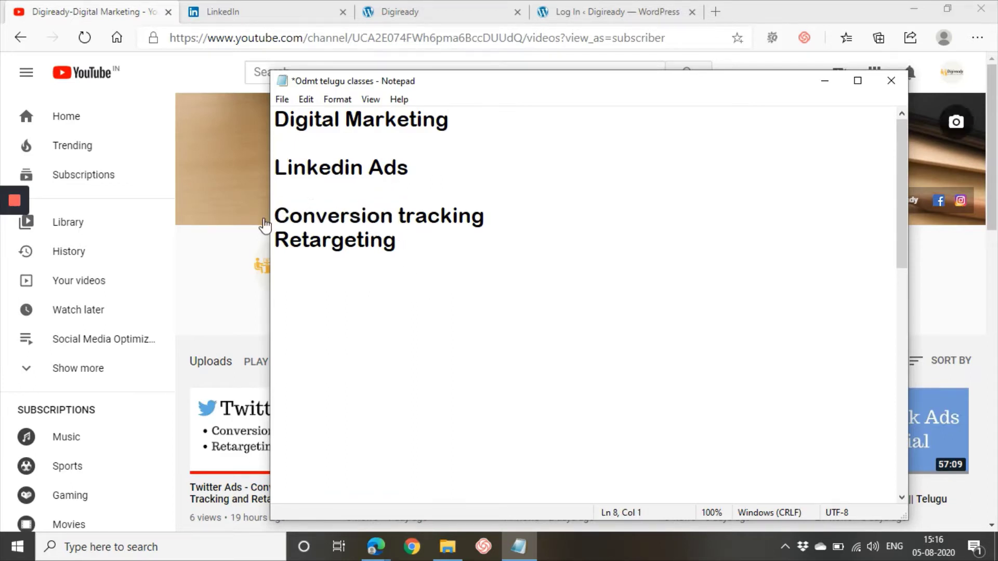
drag(279, 216, 509, 217)
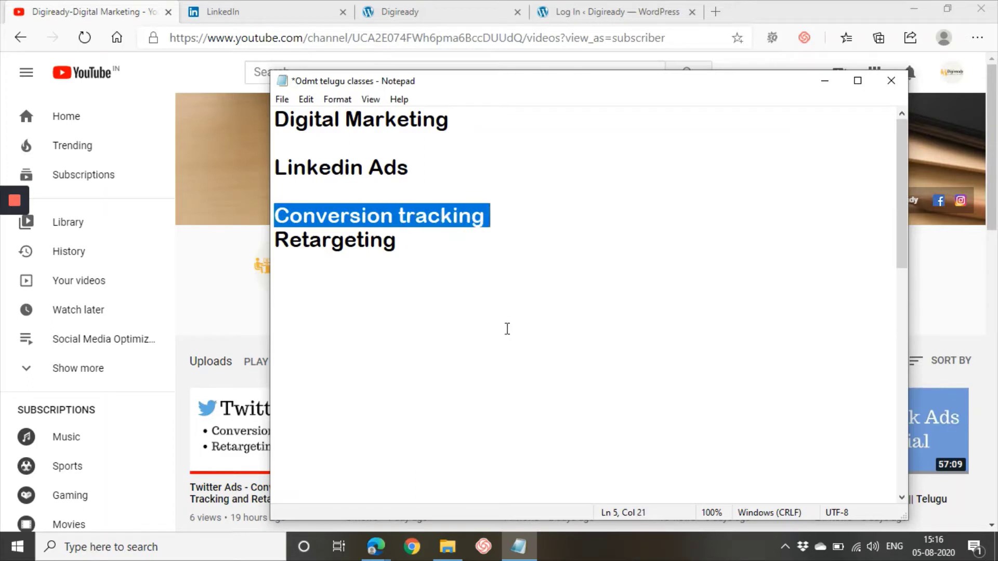
click(508, 329)
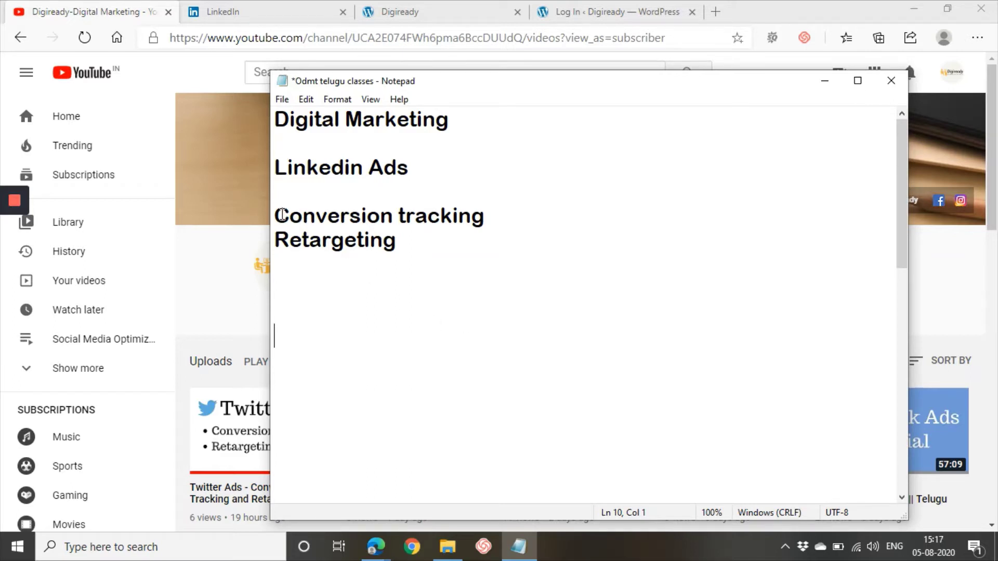
drag(275, 216, 543, 216)
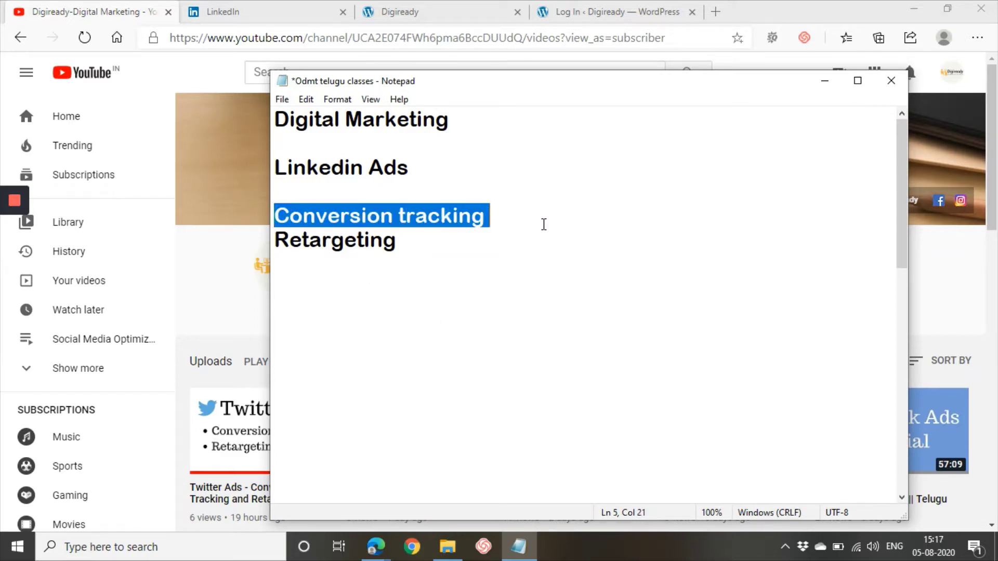
click(544, 224)
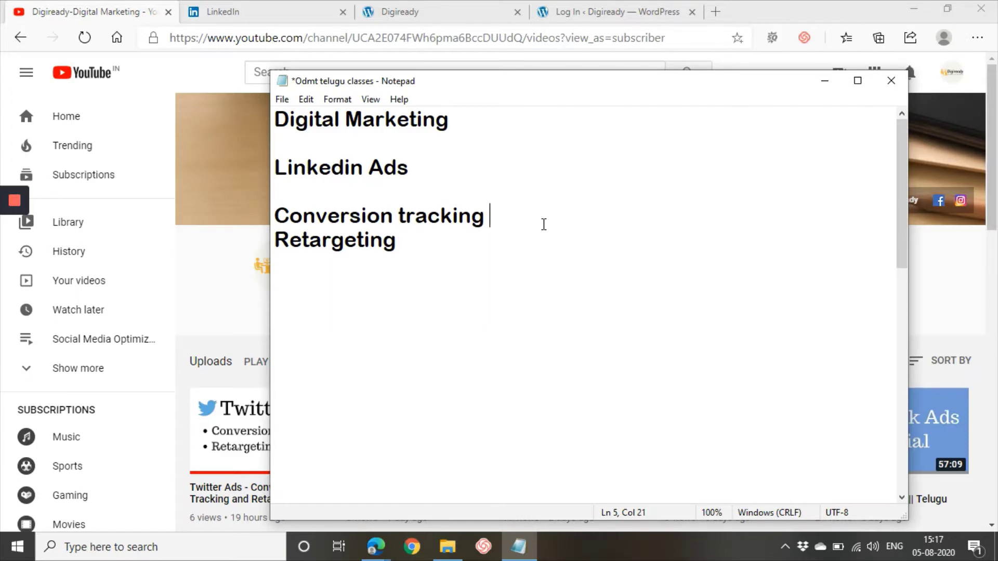
- Review the "Retargeting" topic in the notes, together with the conversion tracking line above it
click(457, 316)
drag(275, 241, 443, 248)
click(438, 316)
drag(274, 247, 445, 248)
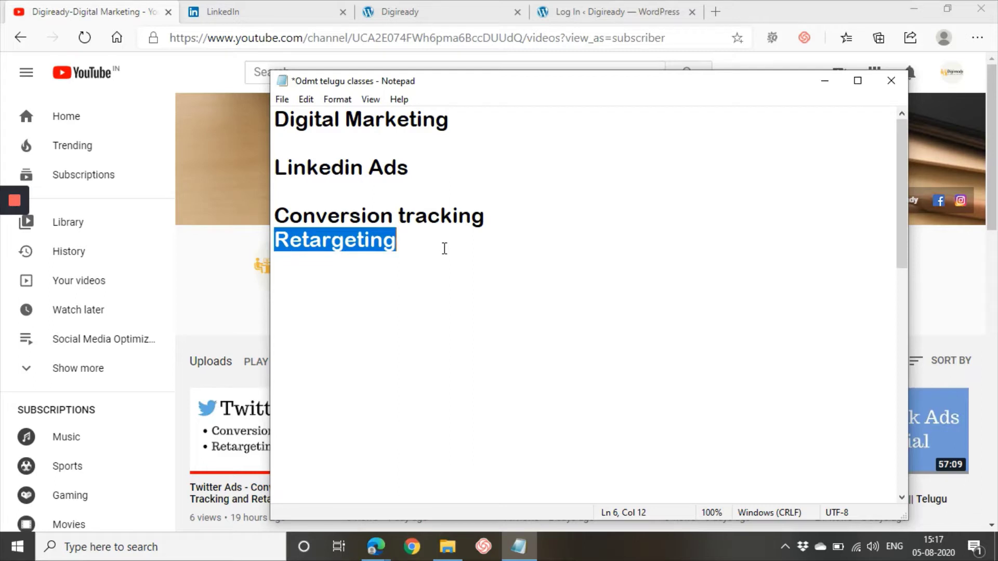
click(434, 268)
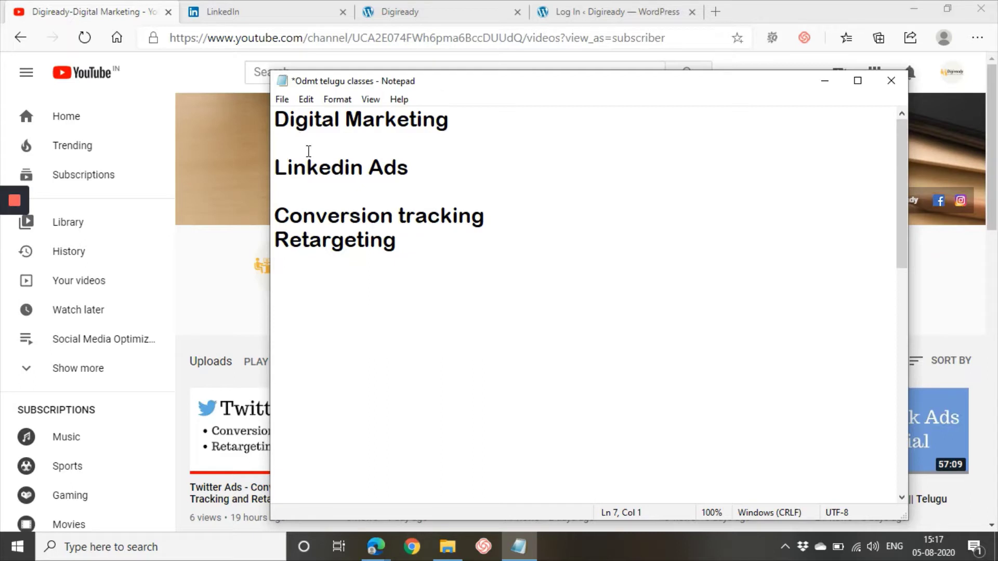
drag(275, 216, 447, 245)
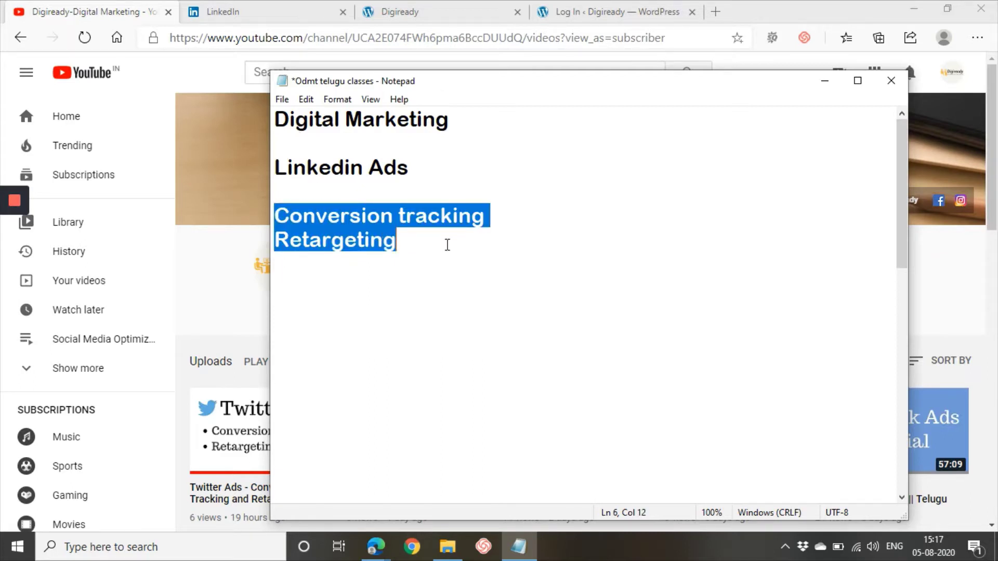
- Put the notes away, open Campaign Manager from the LinkedIn home page and enter the Digiready ad account
click(825, 81)
click(294, 10)
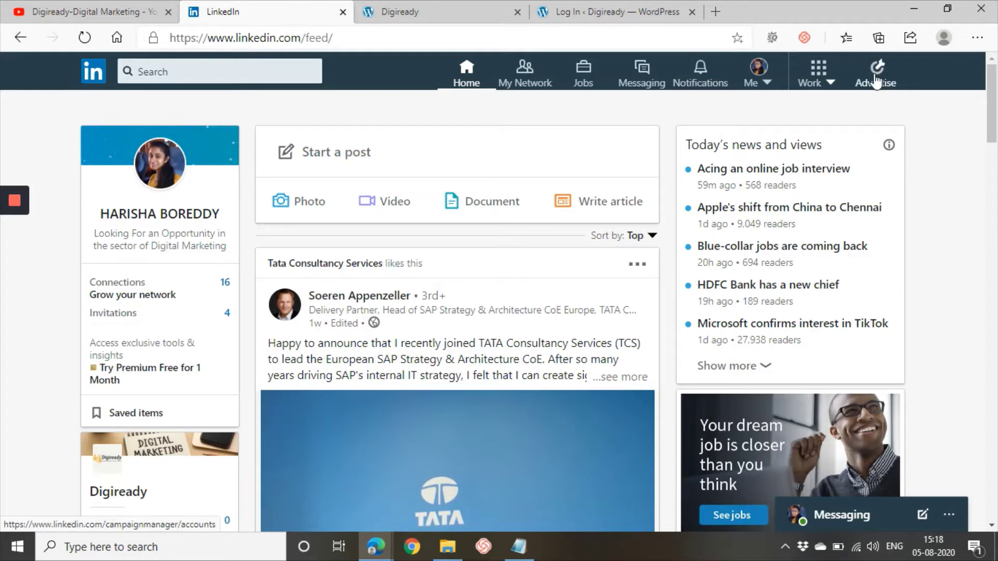
click(827, 83)
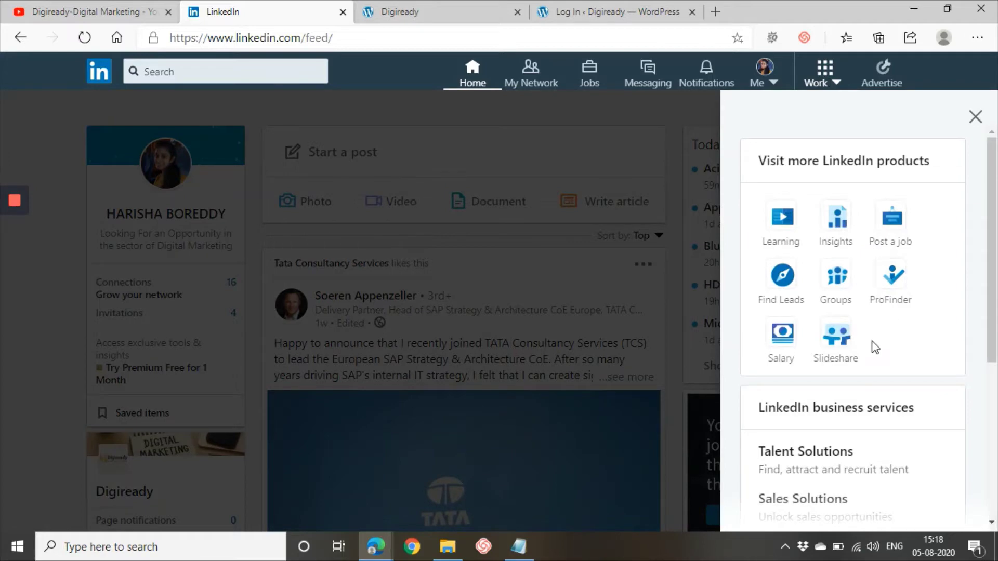
click(681, 162)
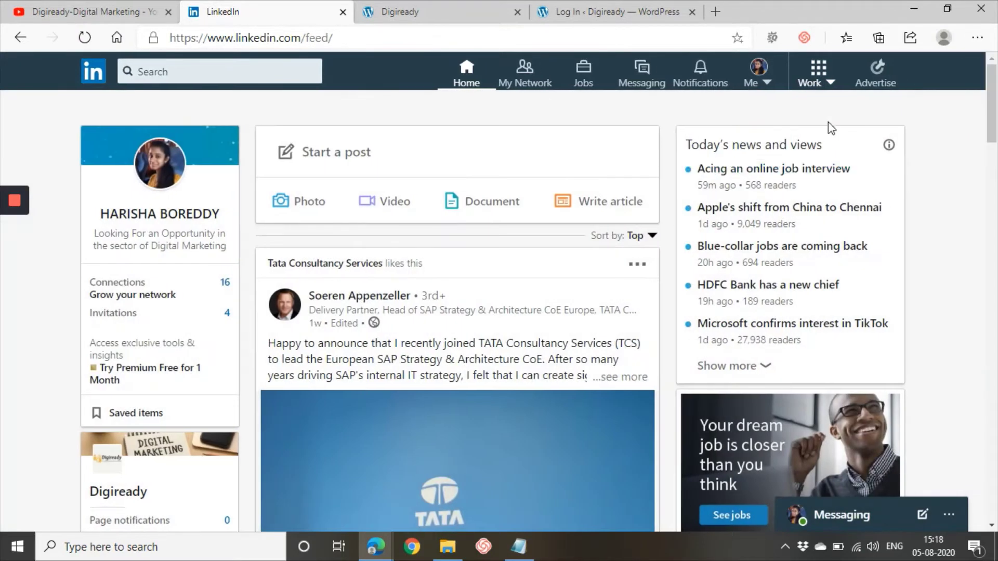
click(869, 83)
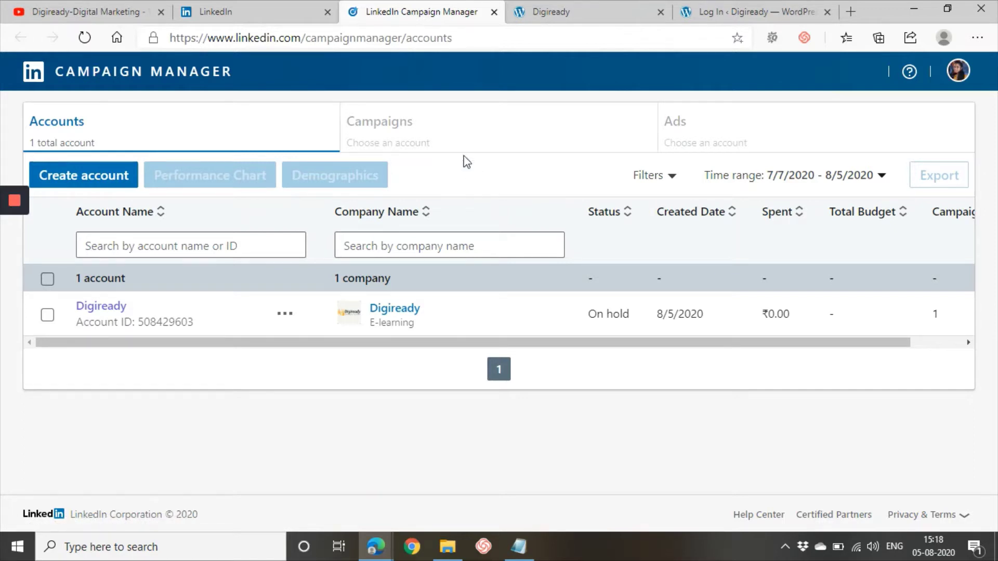
click(106, 307)
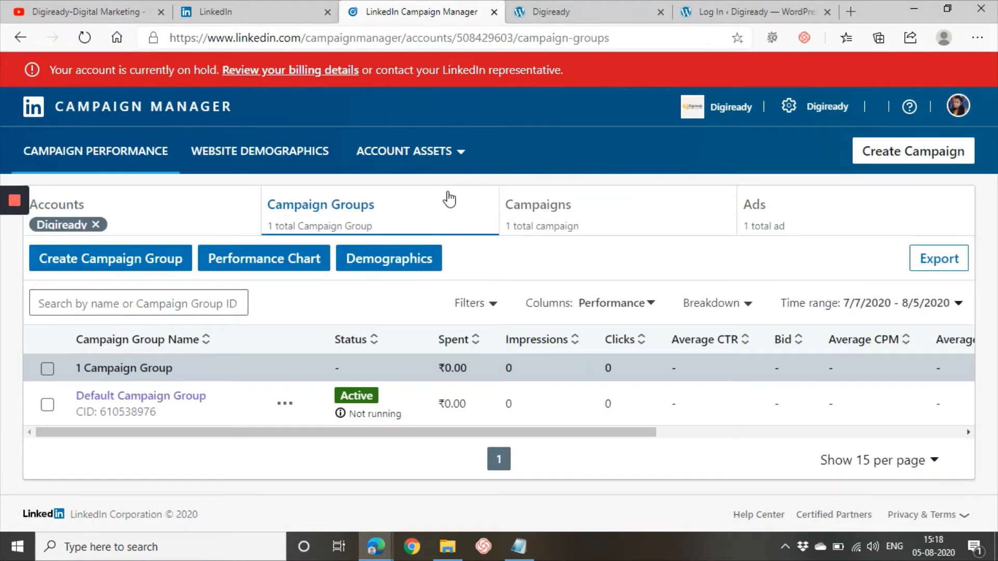
- Open the ad account's website conversions page and start creating a new conversion
click(424, 153)
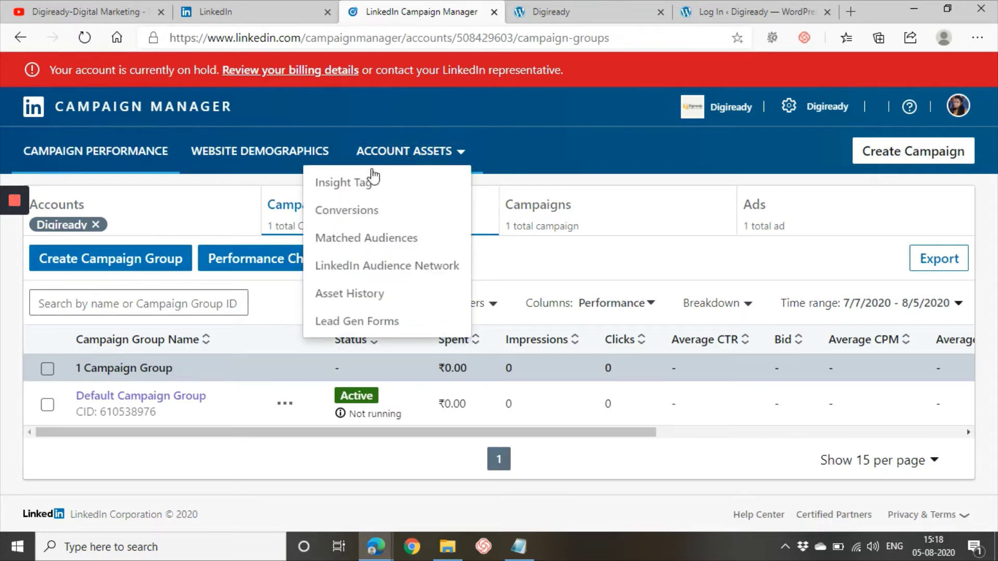
click(357, 211)
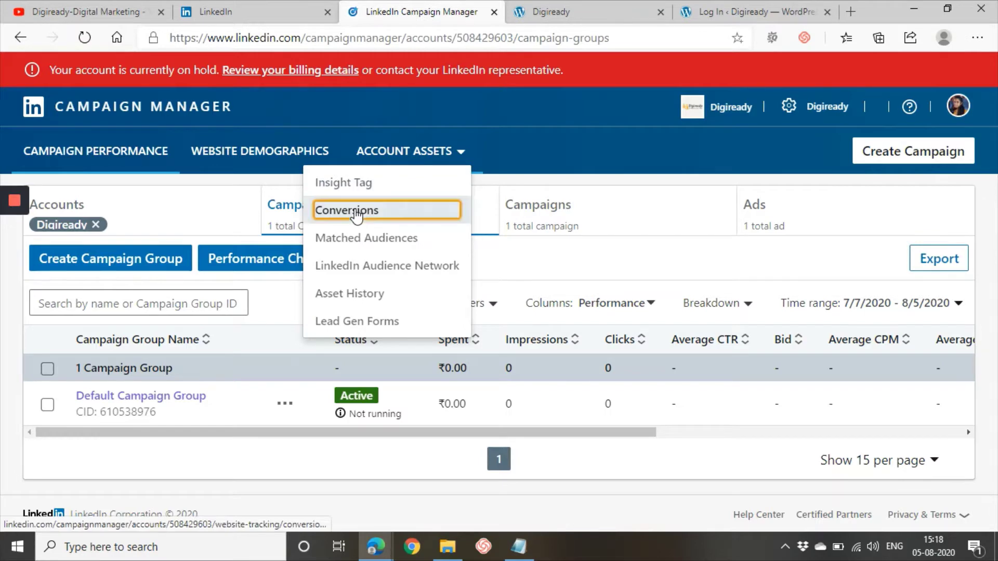
scroll(346, 262, down, 2)
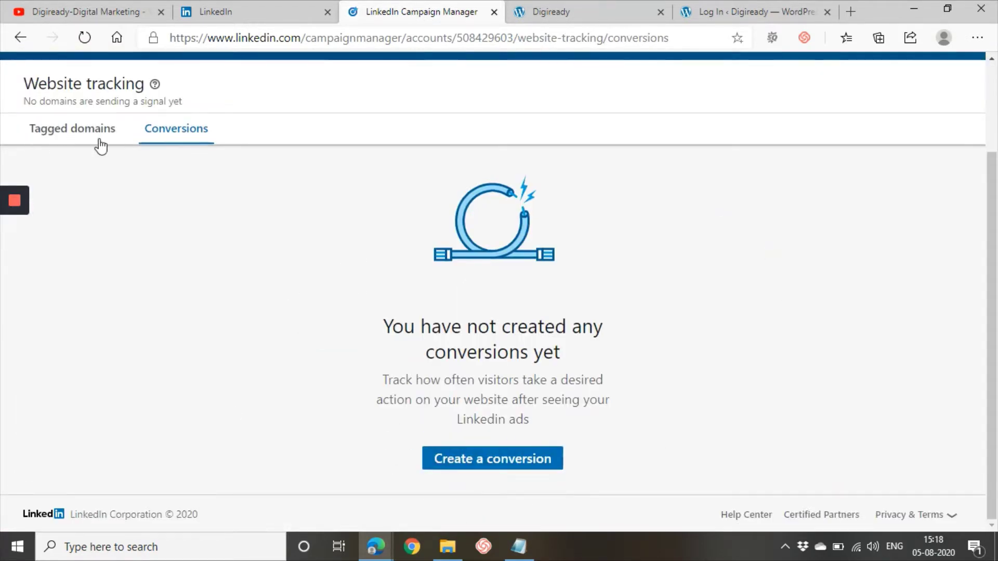
scroll(728, 260, up, 2)
scroll(734, 285, down, 2)
click(500, 464)
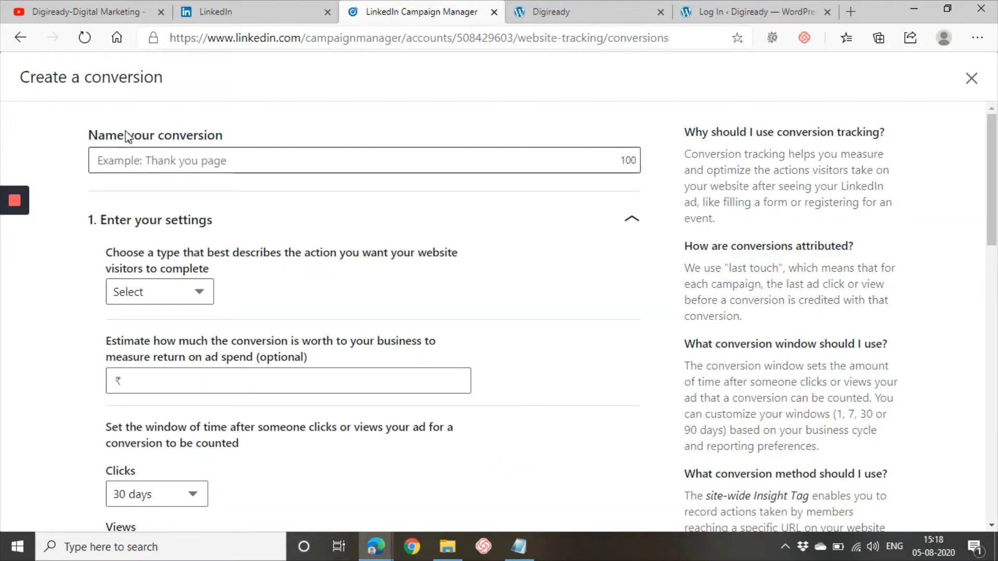
- Name the new conversion "Trial Conversion"
click(208, 167)
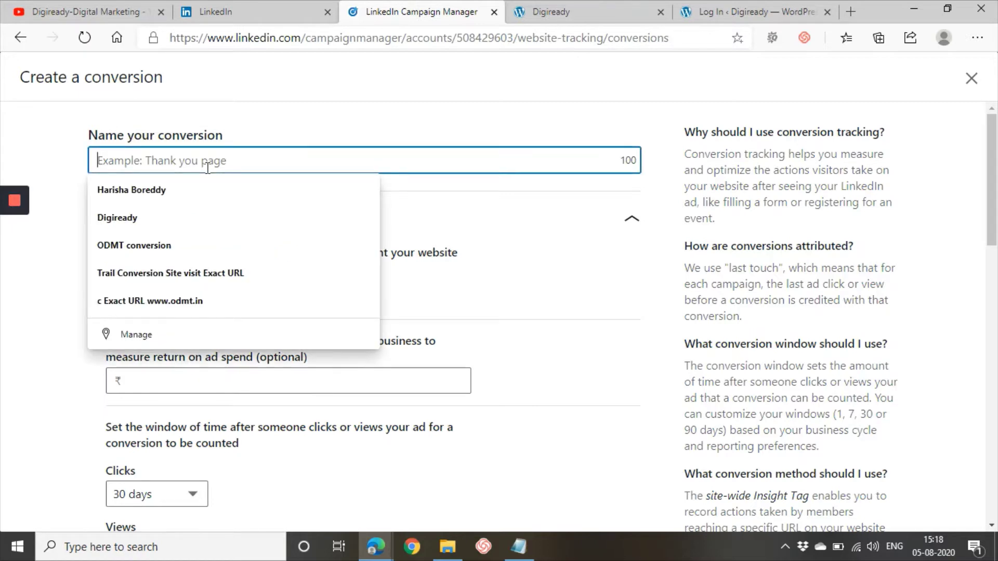
text(Tr)
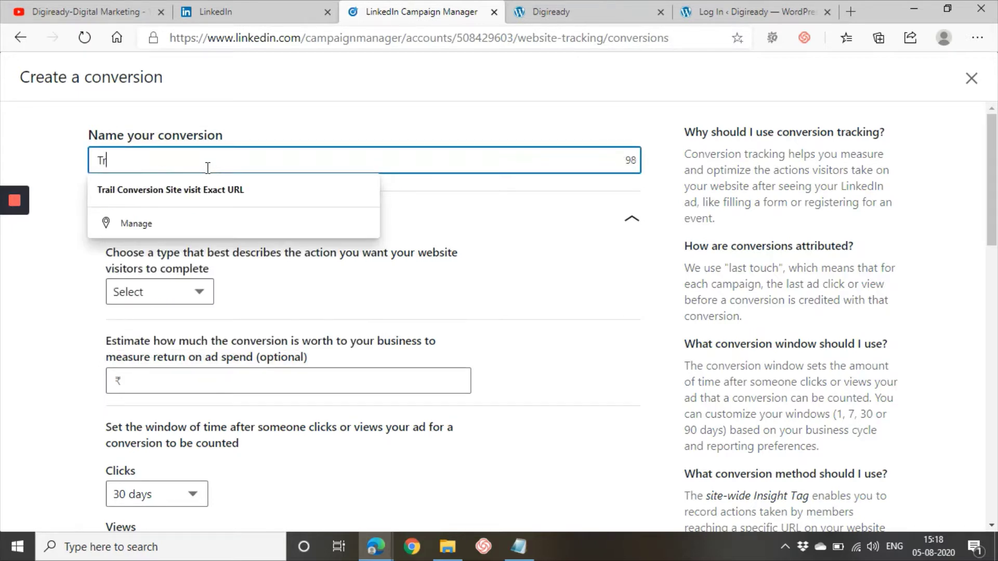
text(ial Con)
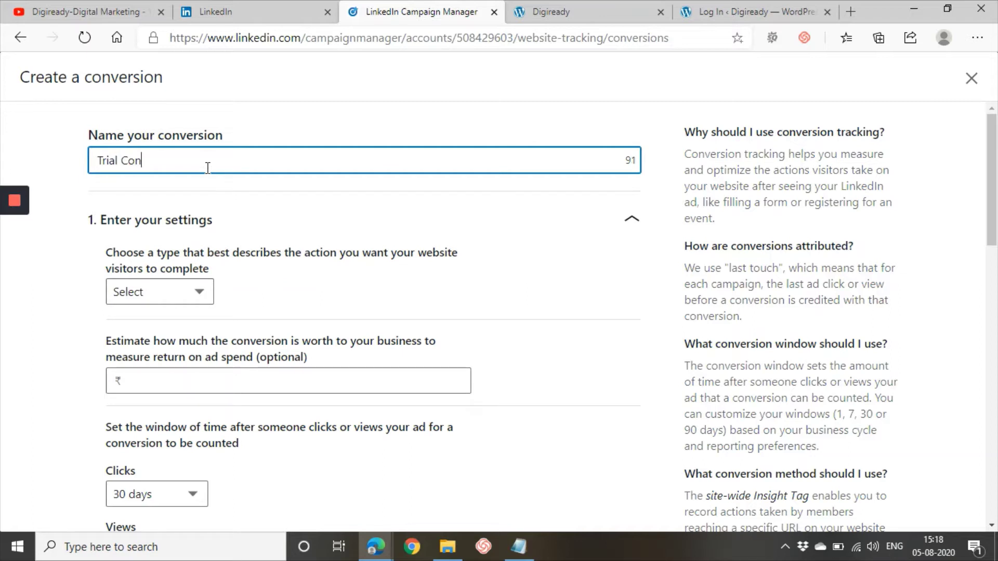
text(version)
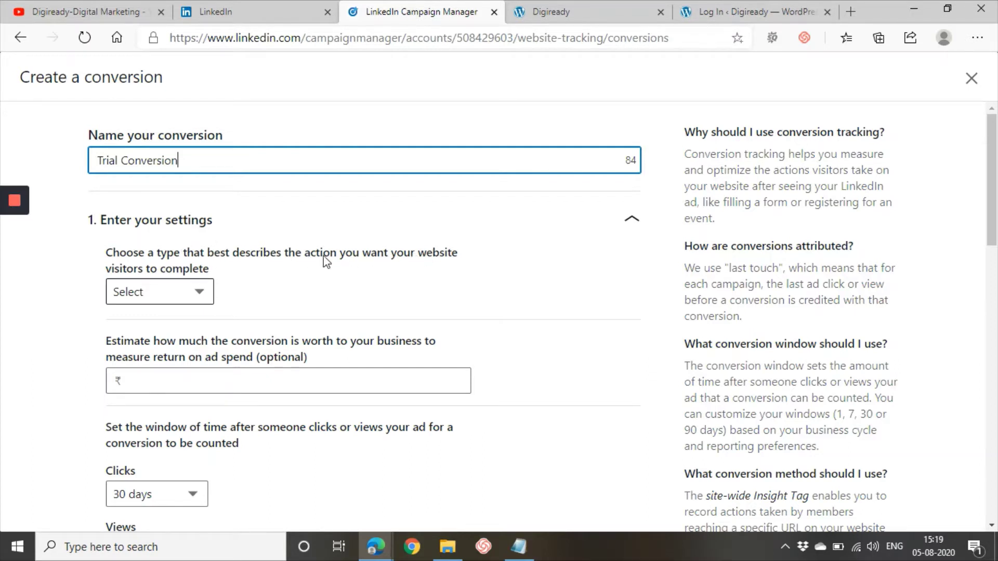
- Set the conversion type to Sign Up and its estimated business value to ₹100
click(183, 296)
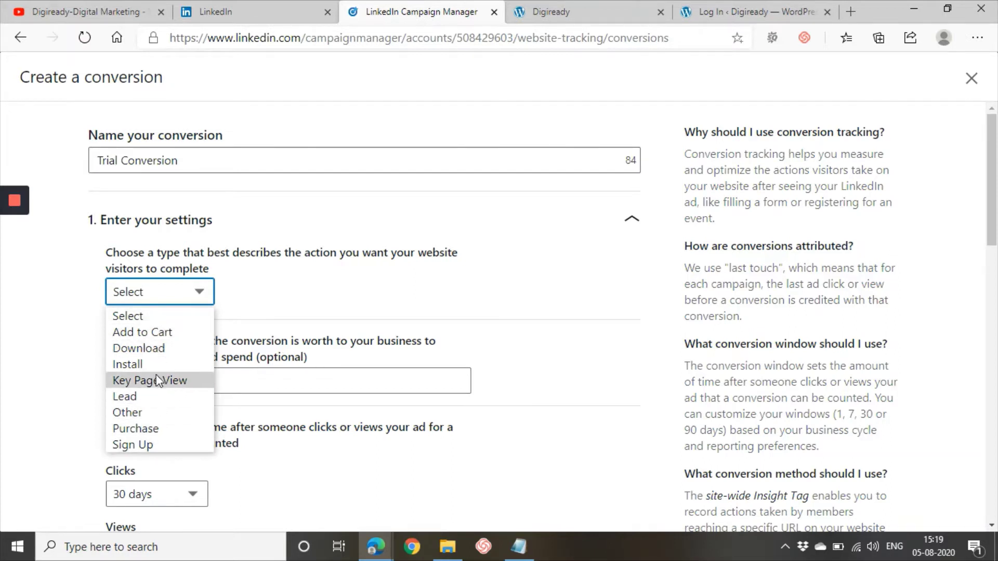
click(148, 447)
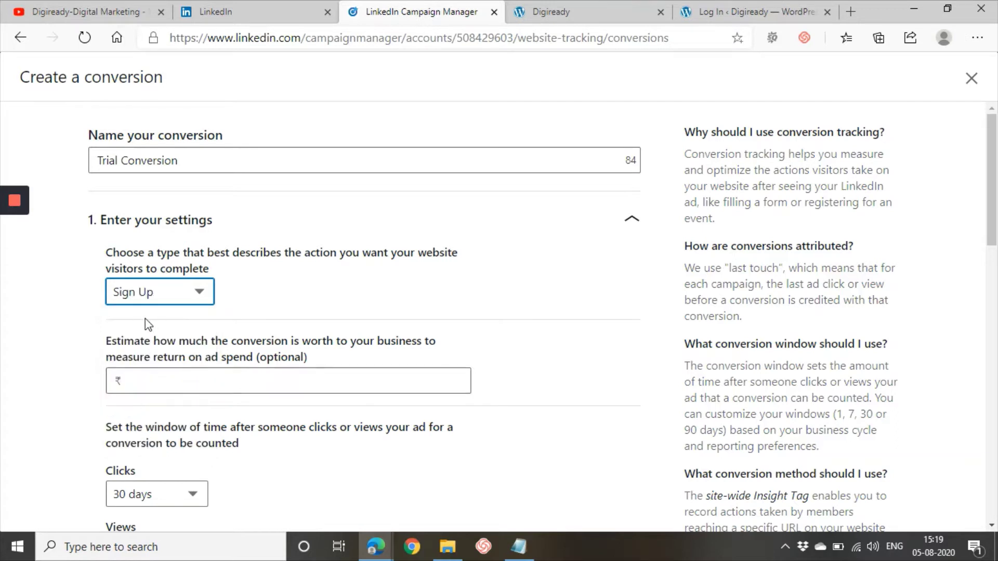
click(255, 374)
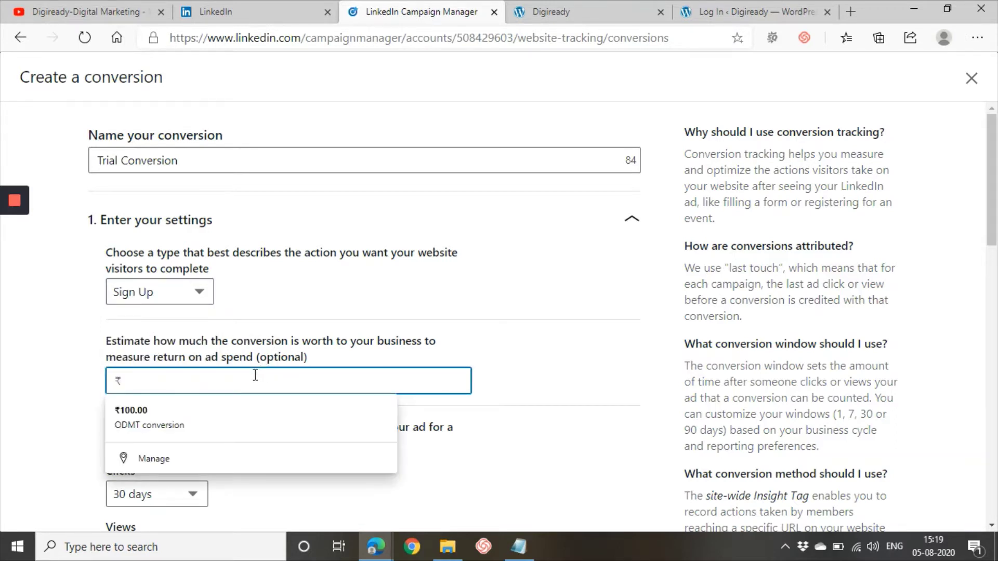
text(100)
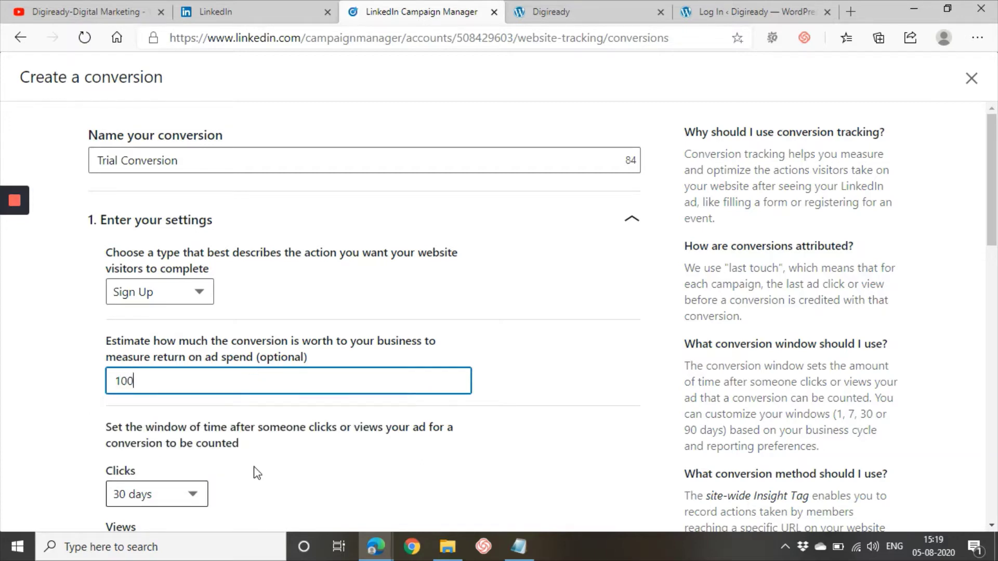
key(Tab)
- Set the conversion window to 7 days for clicks and 1 day for views
scroll(336, 441, down, 2)
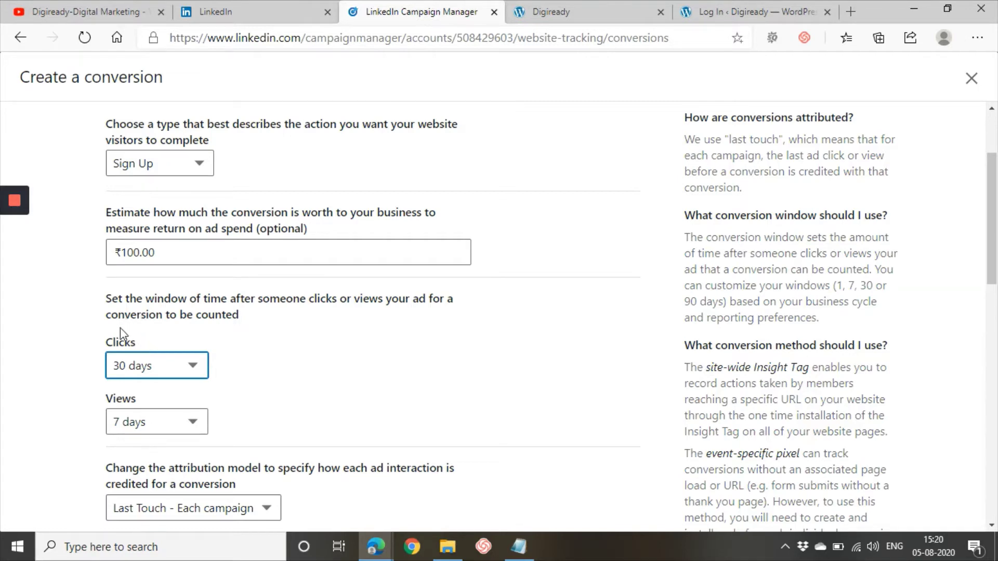
click(164, 360)
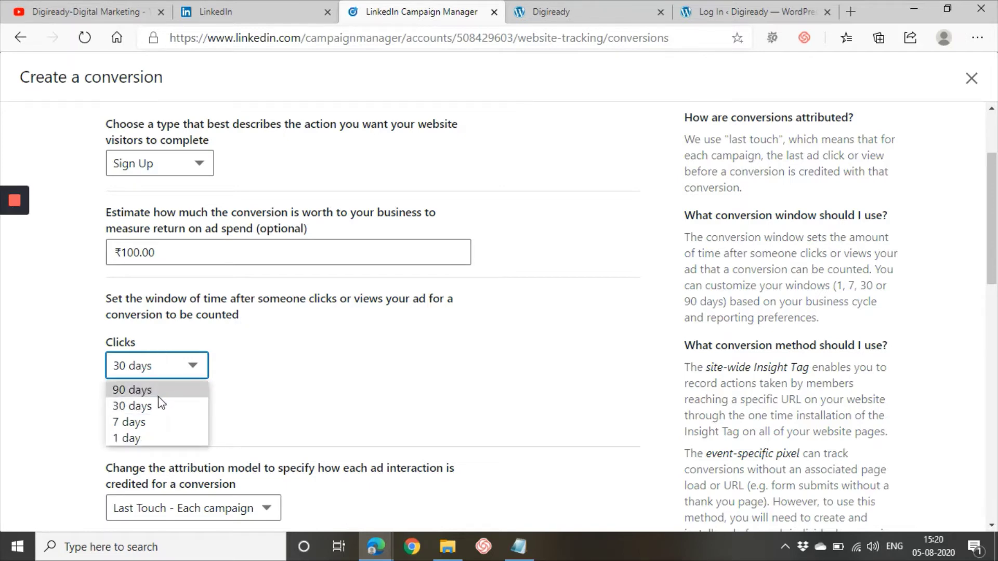
click(155, 422)
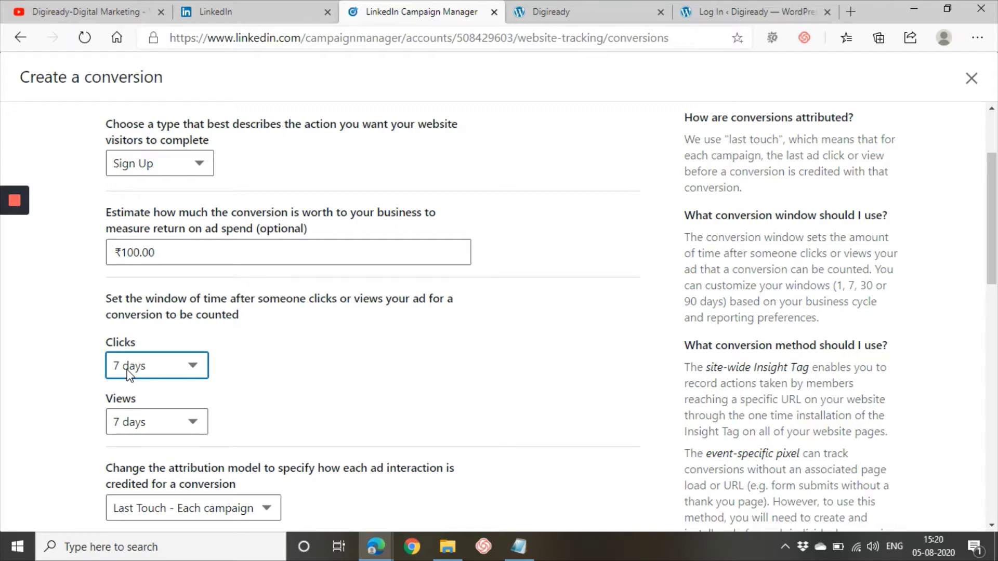
click(130, 414)
click(128, 494)
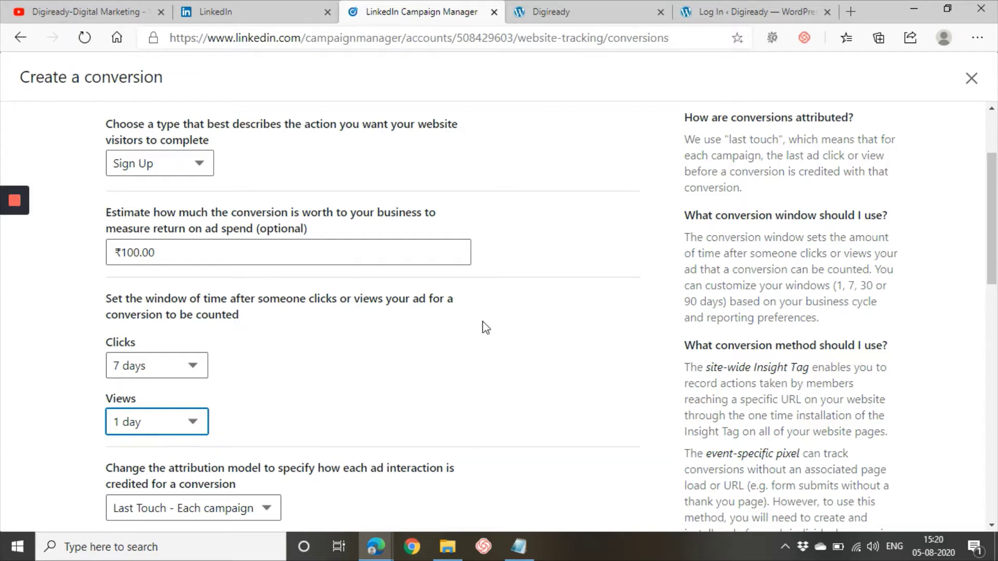
scroll(341, 315, down, 2)
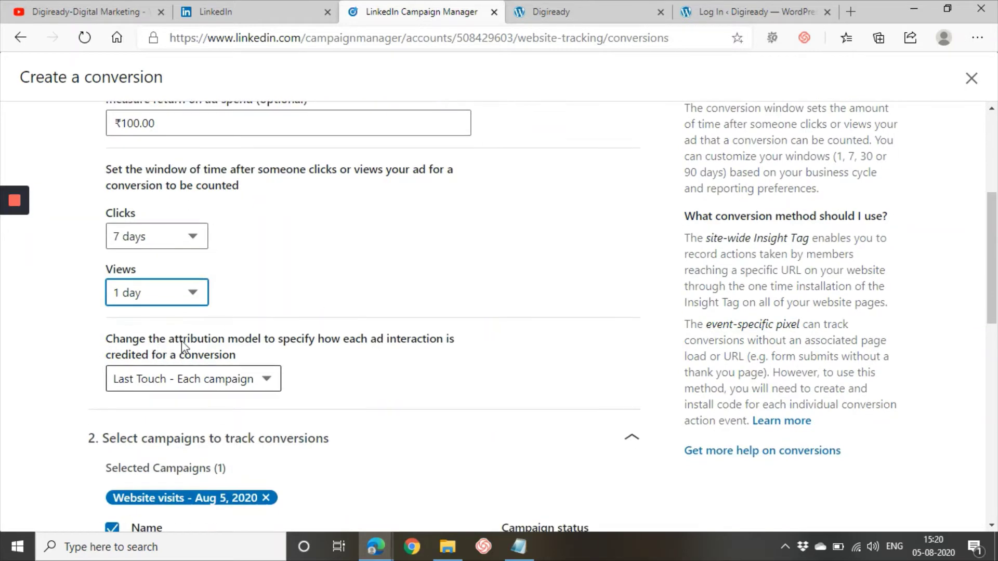
- Choose Last Touch - Each campaign as the conversion's attribution model
drag(159, 339, 259, 341)
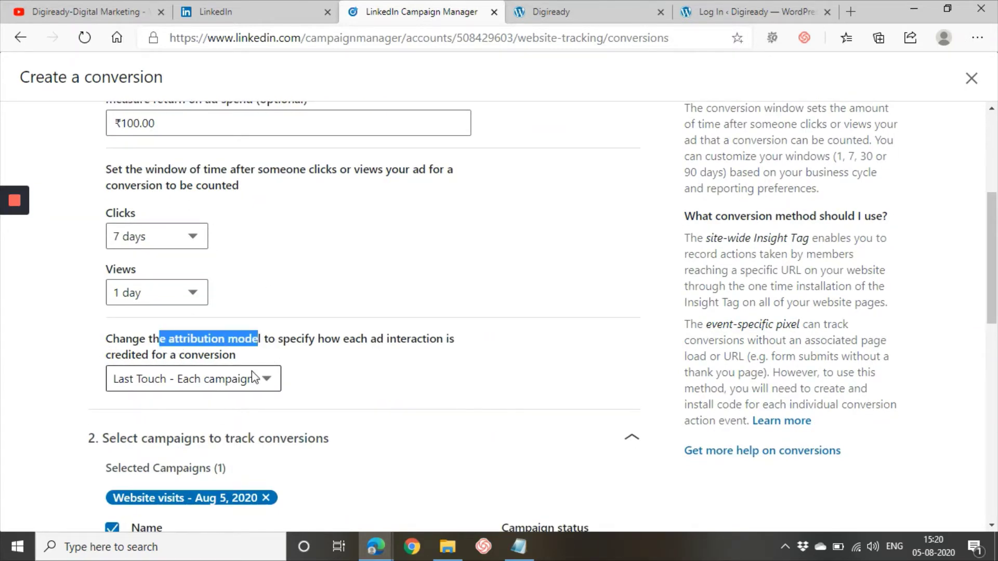
click(196, 380)
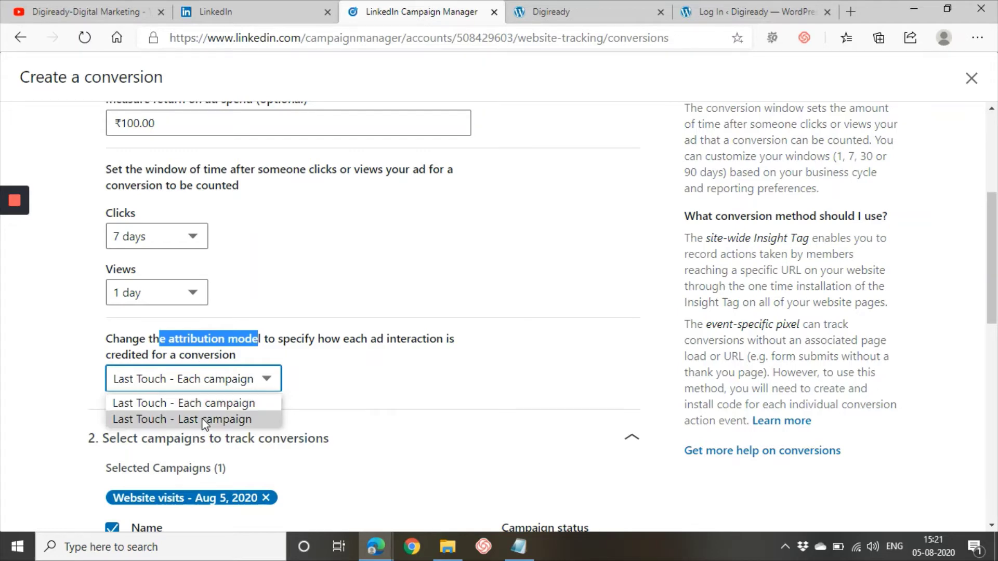
click(190, 409)
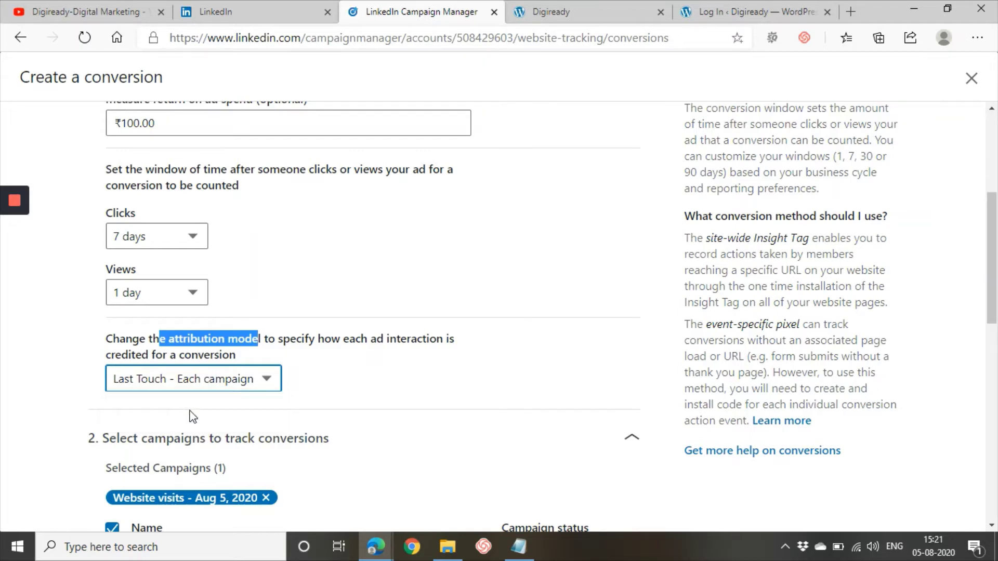
- Review the campaigns selected for tracking and compare the site-wide Insight Tag and event-specific pixel tracking methods
scroll(398, 390, down, 3)
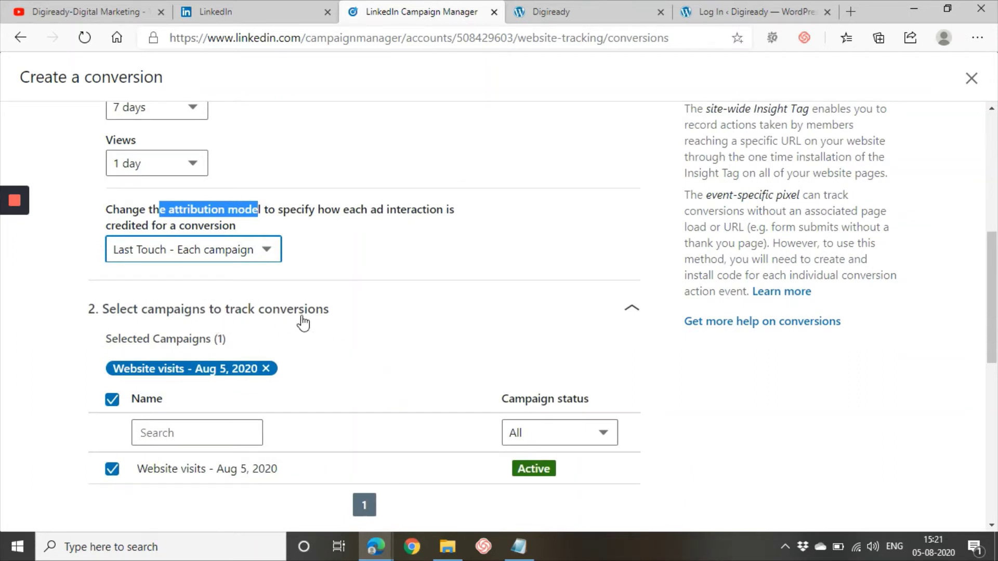
scroll(186, 378, down, 1)
click(185, 370)
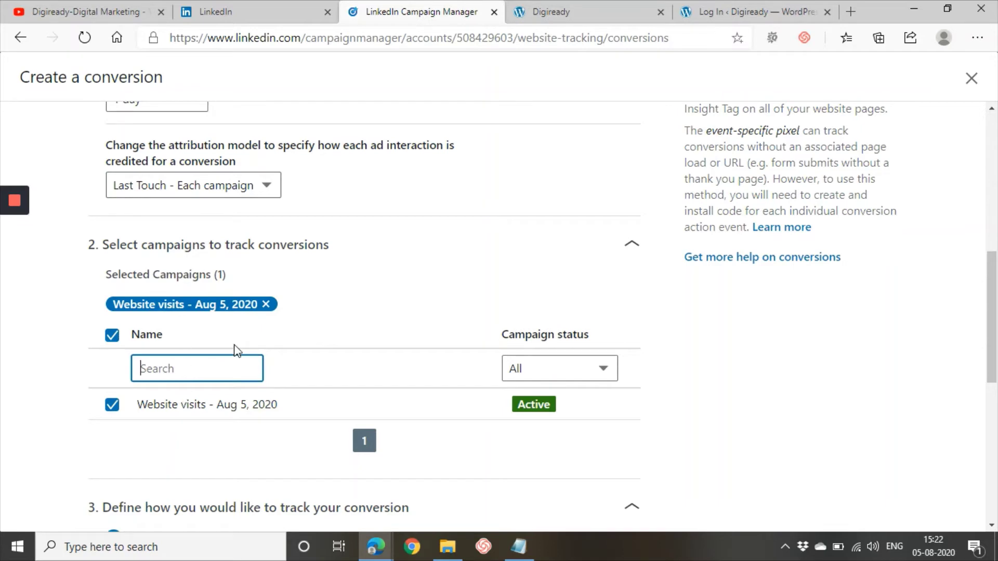
scroll(236, 354, down, 2)
scroll(238, 362, down, 2)
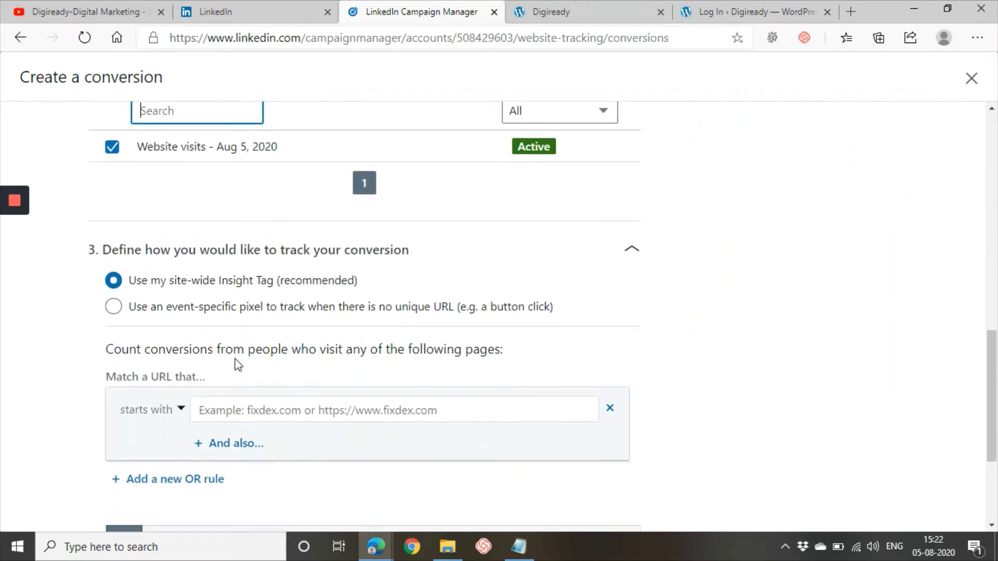
scroll(238, 364, down, 1)
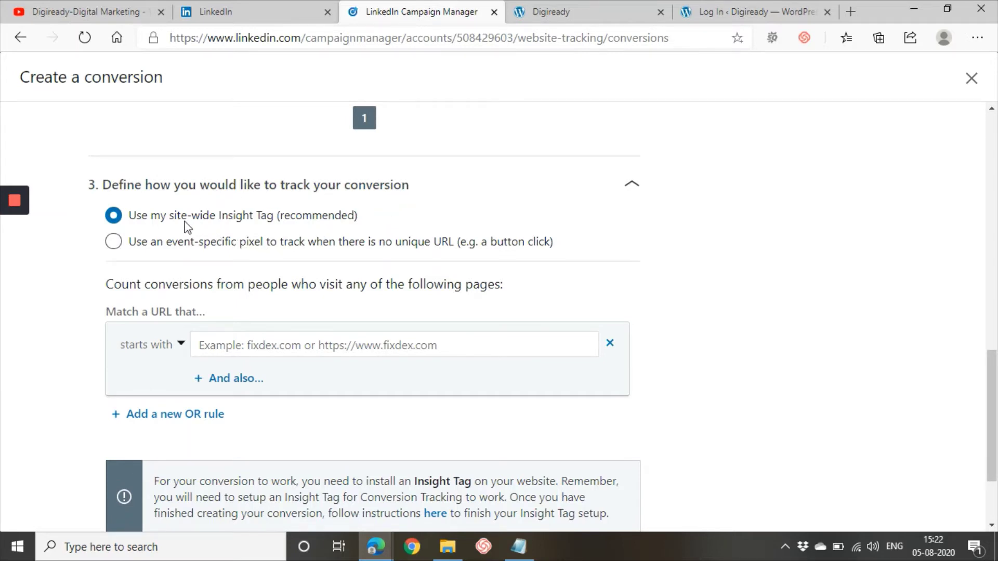
click(366, 352)
drag(168, 220, 273, 222)
drag(168, 246, 265, 250)
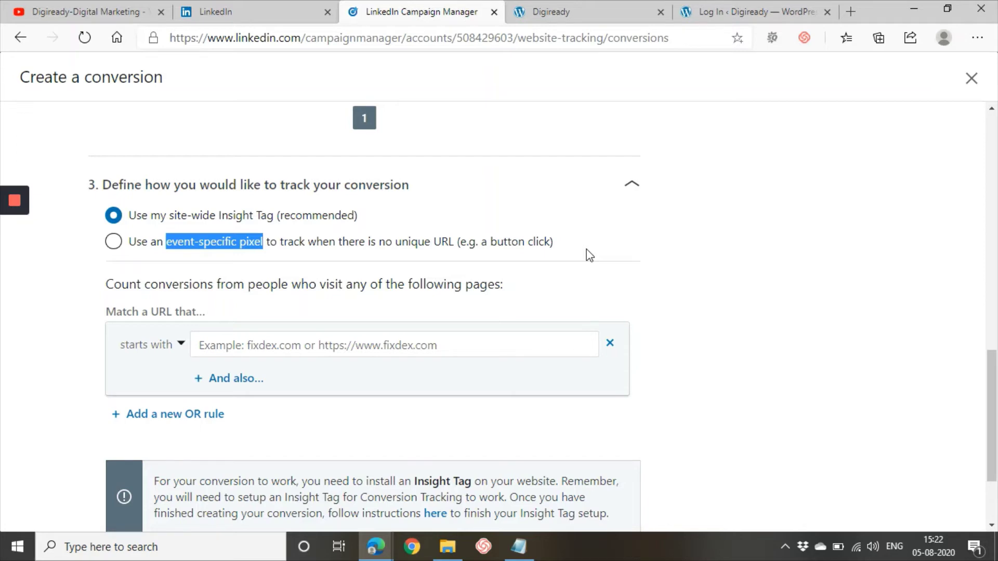
- Examine the contact form on the Digiready website's contact us page and return to the conversion setup
click(586, 6)
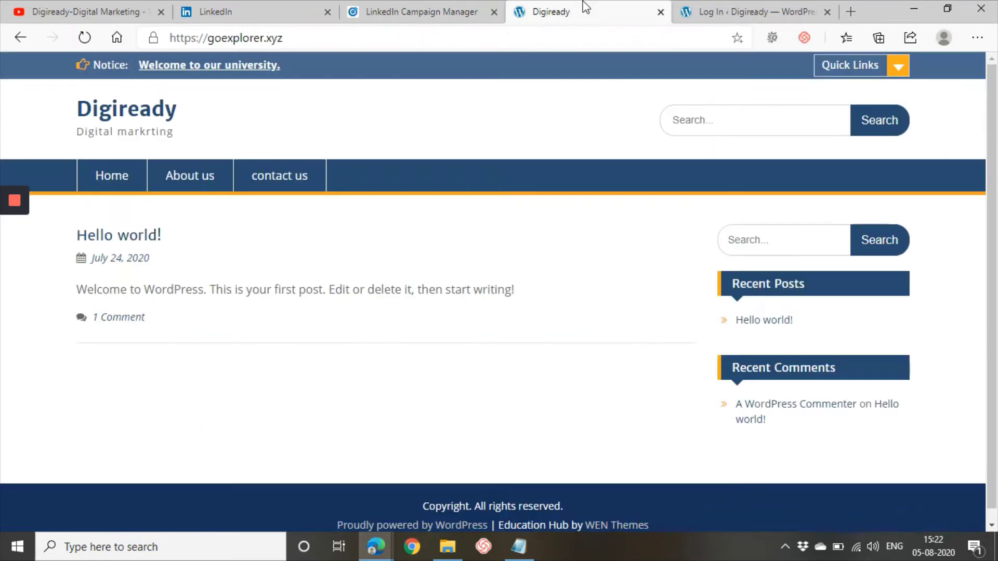
click(274, 179)
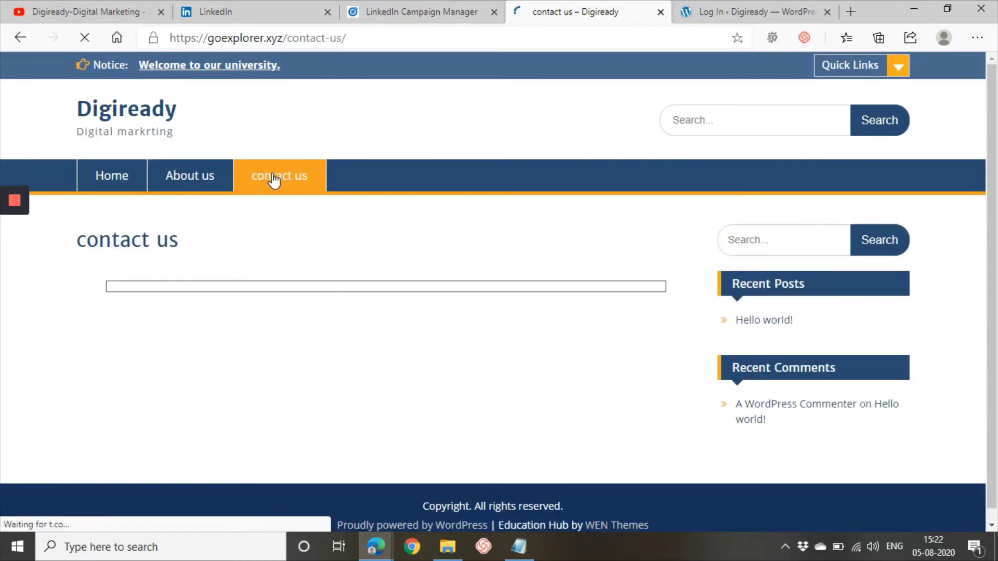
scroll(381, 356, down, 5)
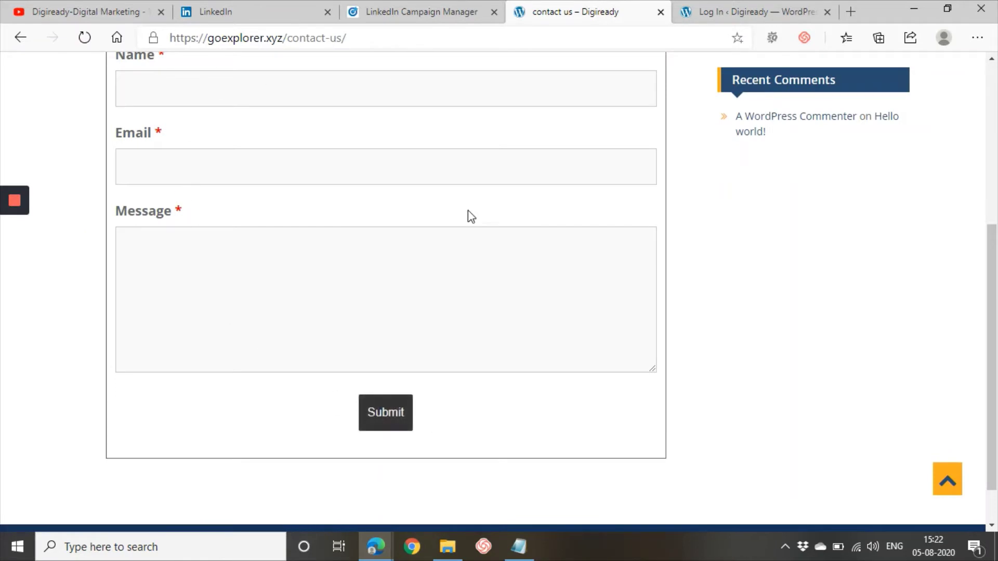
scroll(468, 213, up, 3)
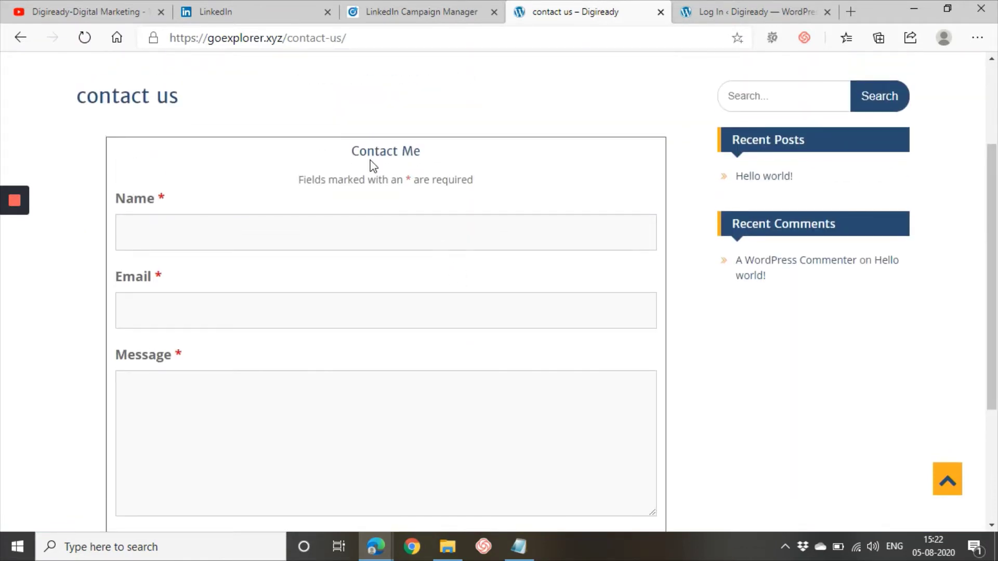
click(408, 19)
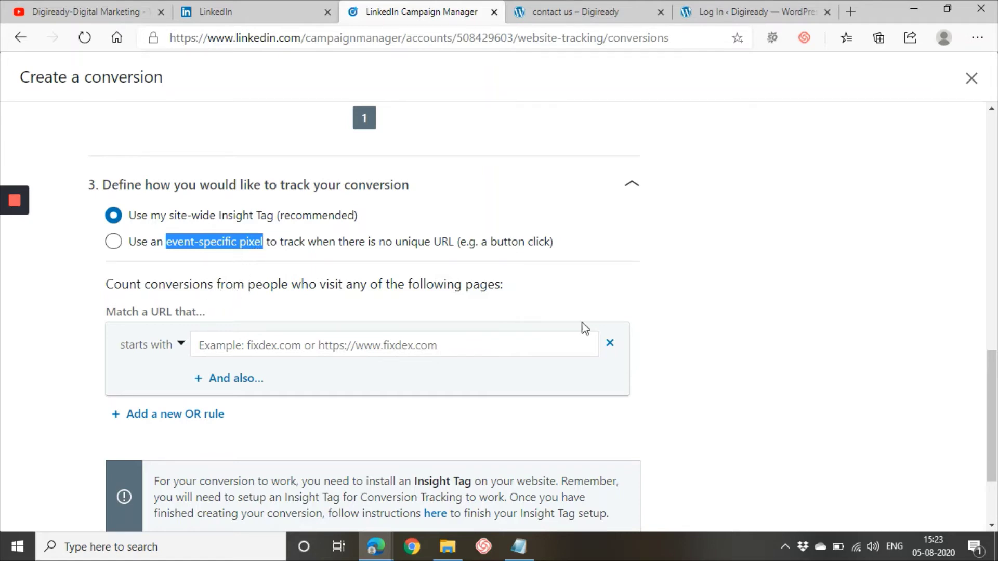
click(358, 351)
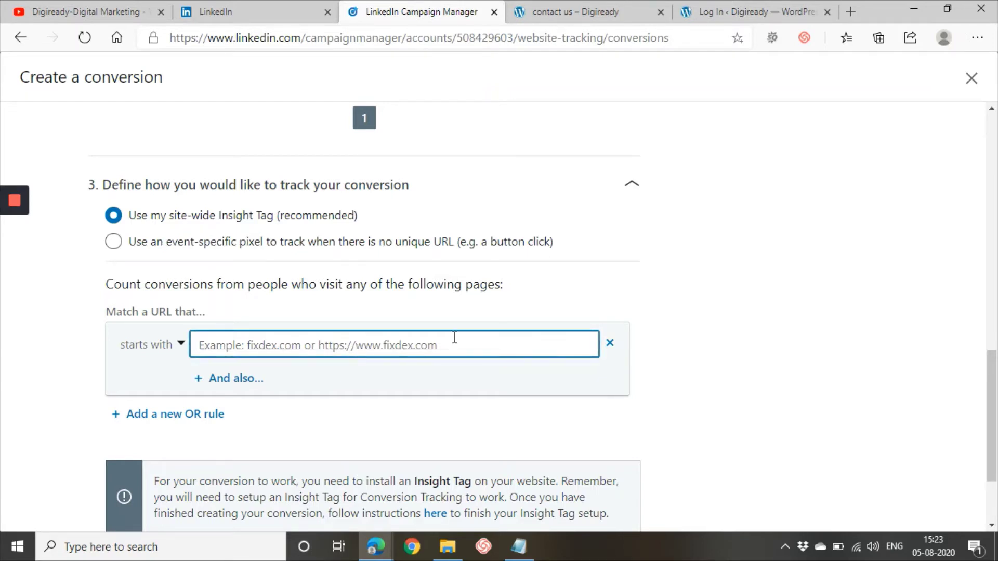
click(582, 11)
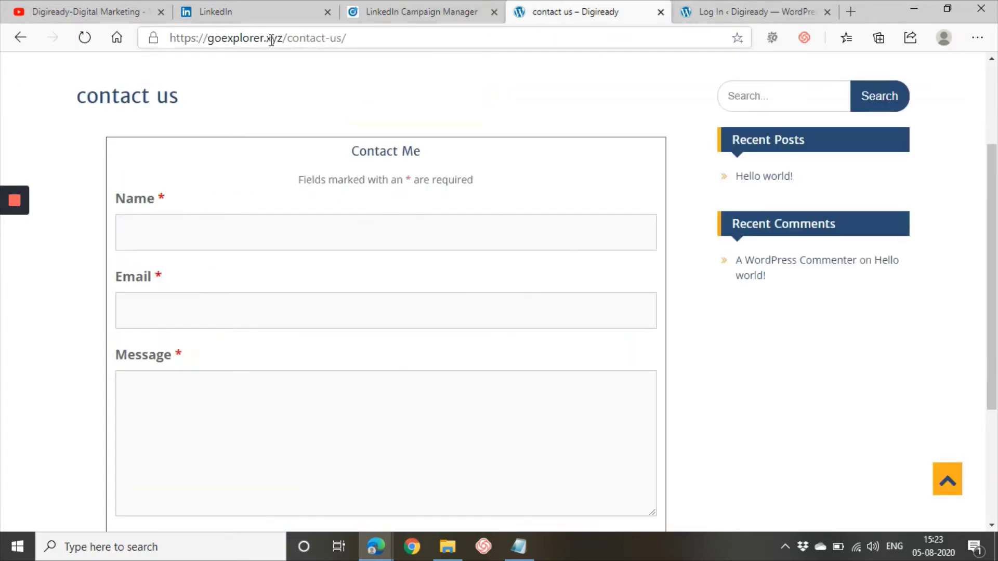
drag(287, 37, 152, 39)
key(ctrl+c)
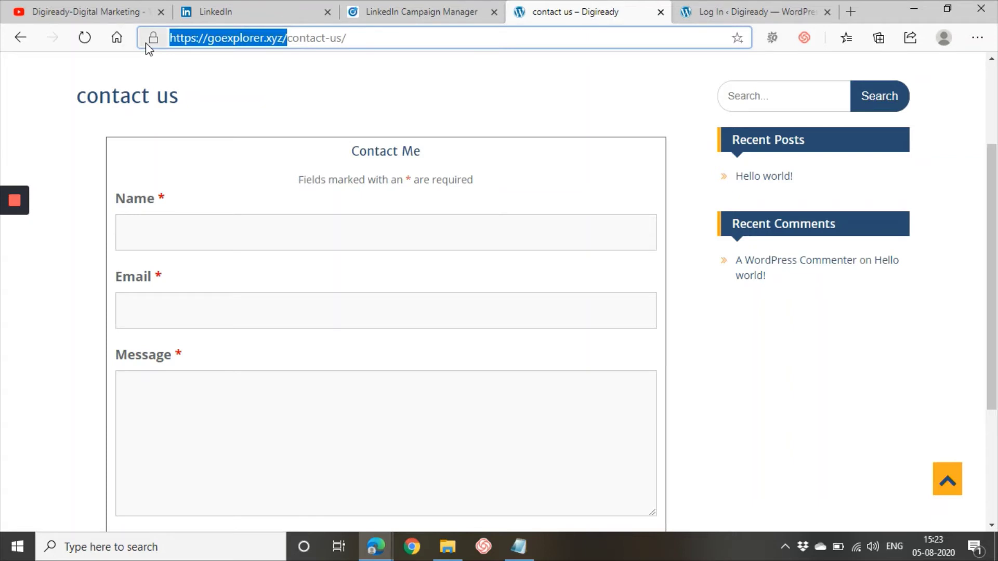
click(415, 8)
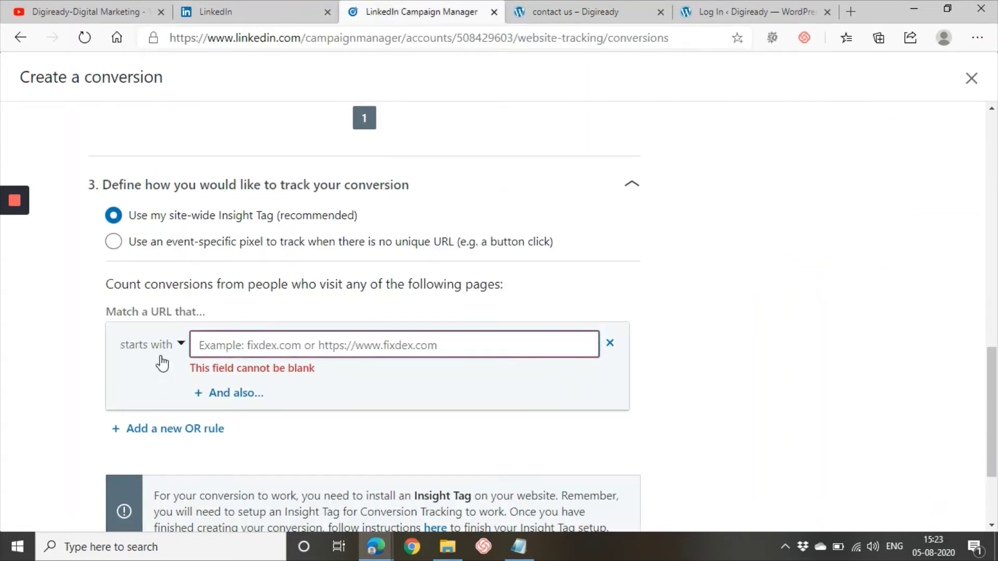
click(229, 340)
key(ctrl+v)
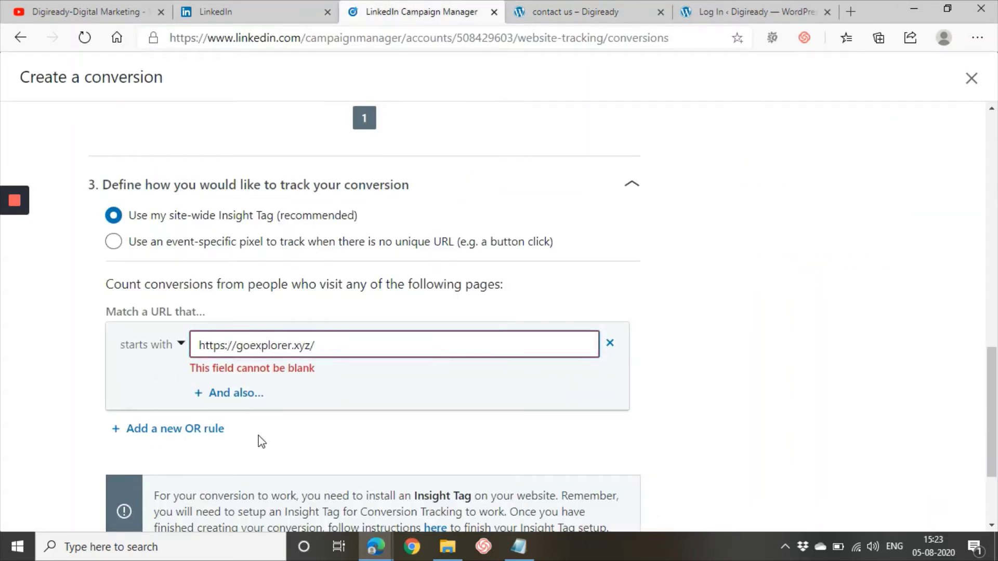
- Try the equals condition on the URL match rule and switch it back to starts with
click(173, 347)
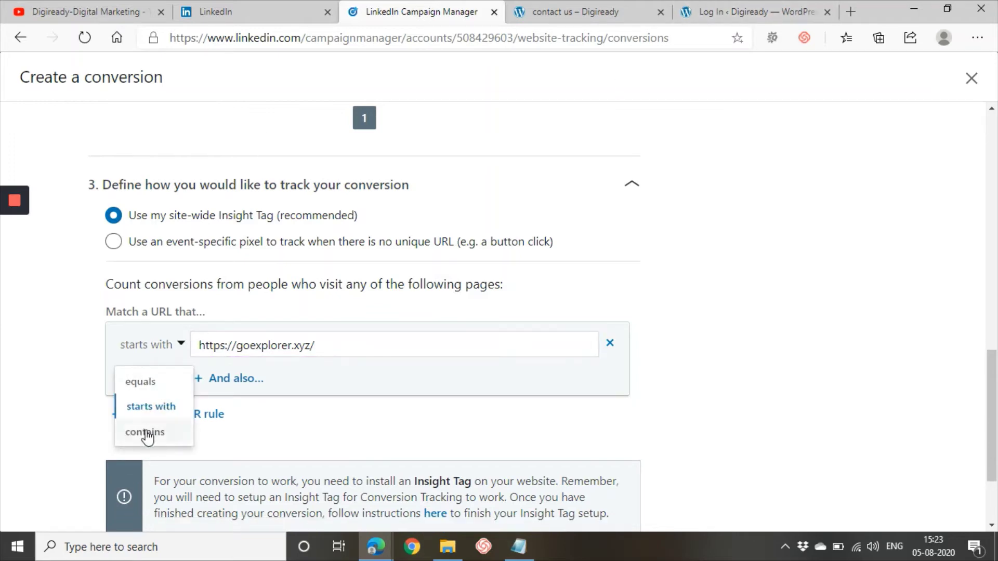
click(147, 394)
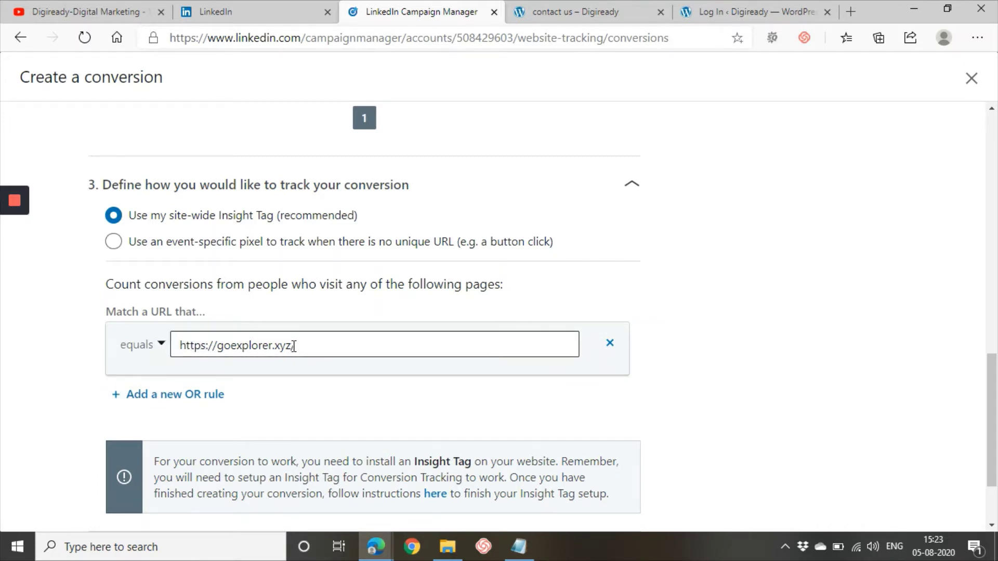
click(151, 348)
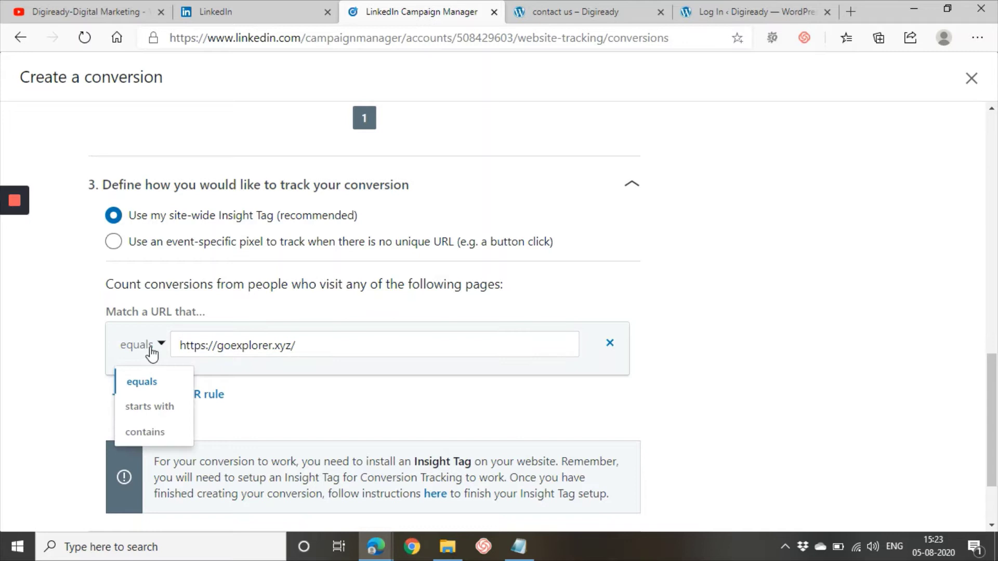
click(150, 406)
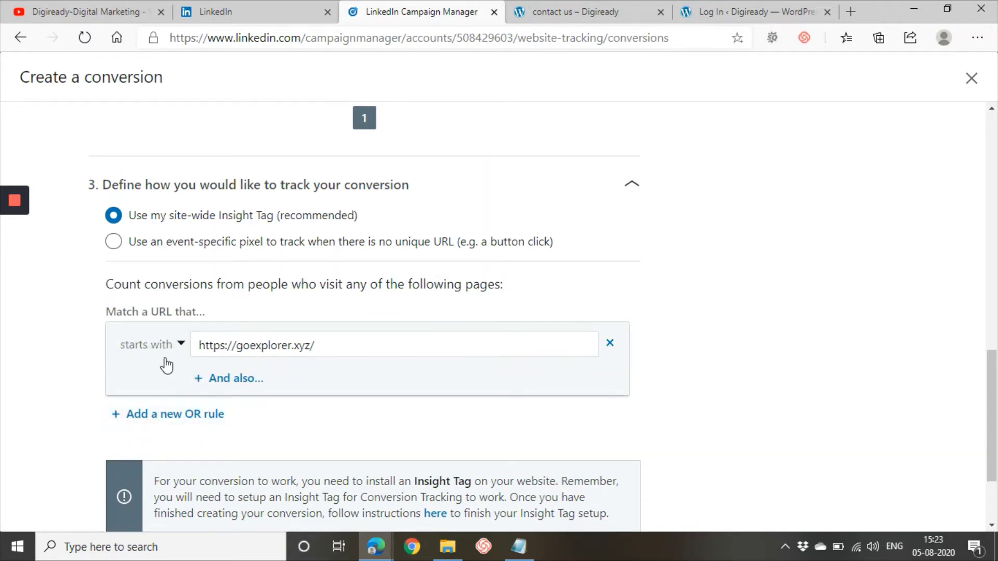
- Copy the rule's URL and compare the addresses of the website's About us and contact us pages
drag(198, 351, 320, 349)
key(ctrl+c)
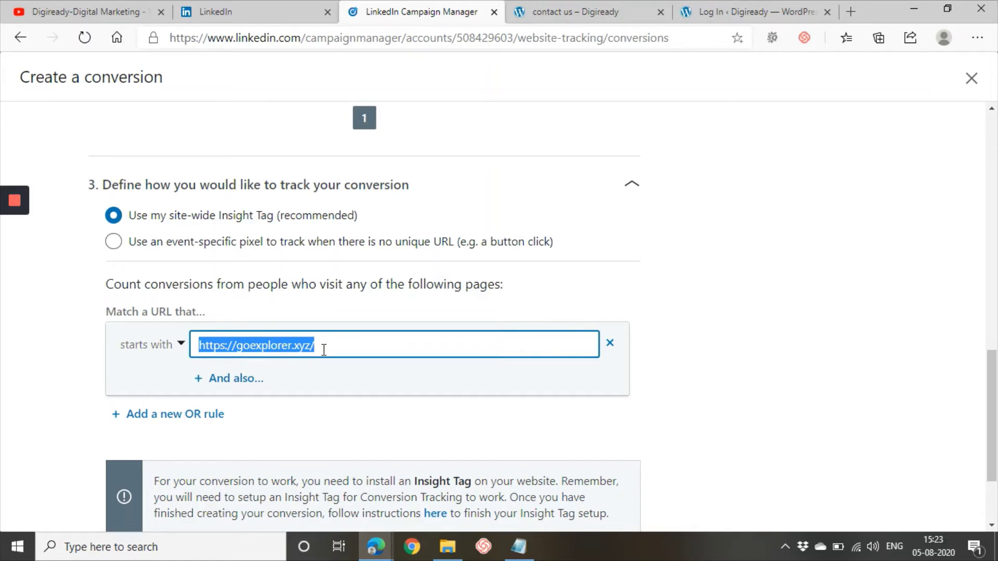
click(574, 10)
scroll(278, 256, up, 3)
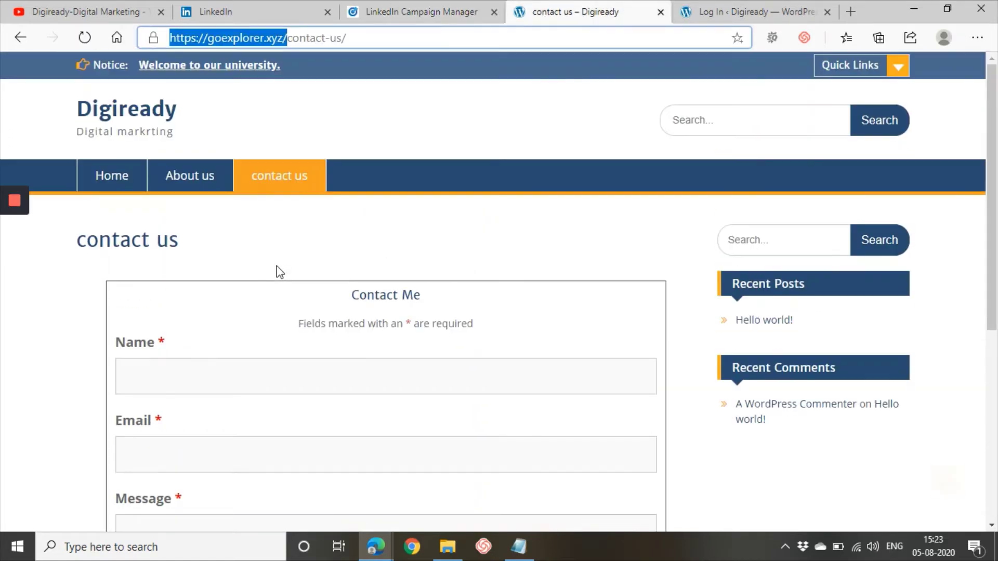
click(210, 176)
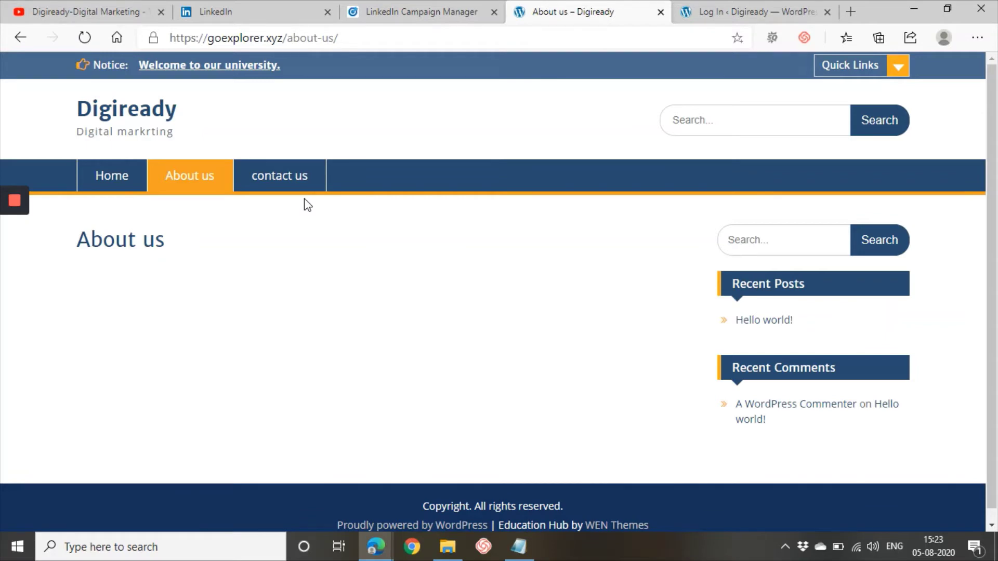
click(305, 175)
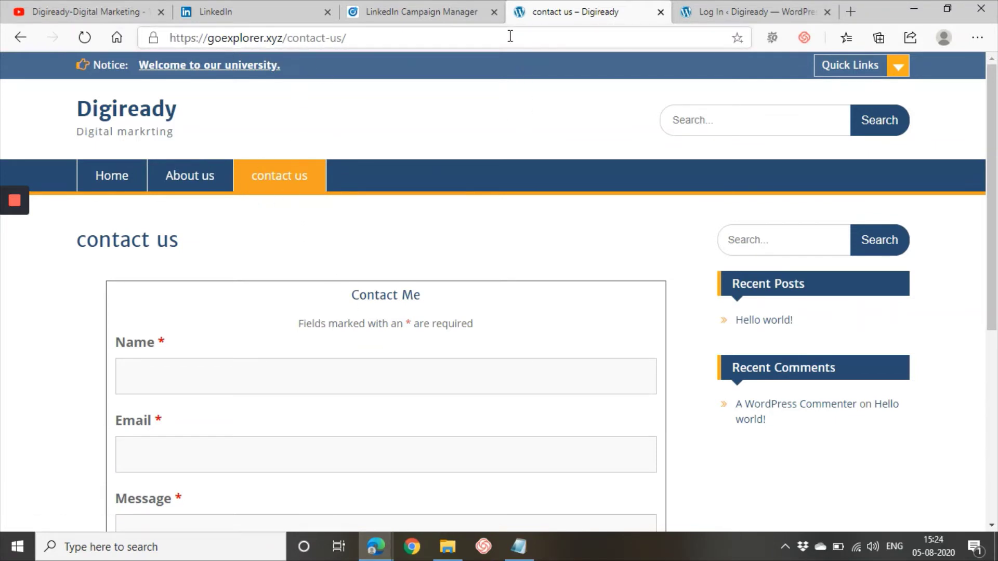
click(444, 9)
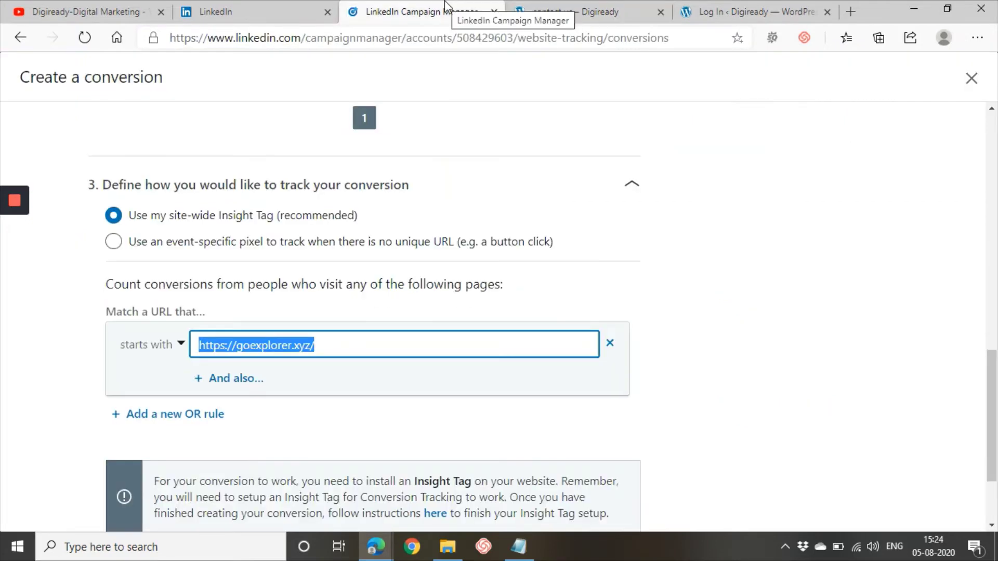
- Try a contains condition with "contact-us" as the URL match rule
click(156, 345)
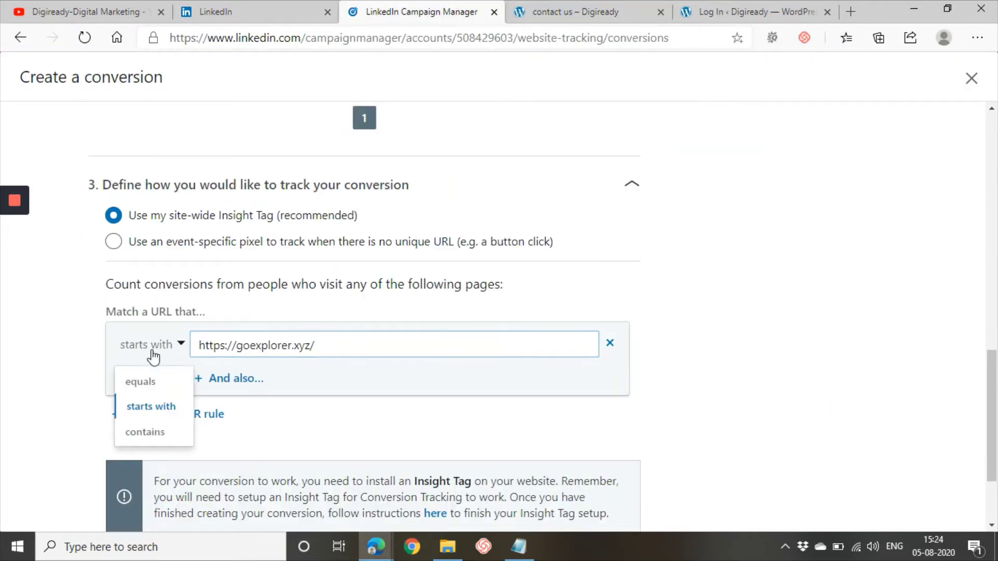
click(150, 433)
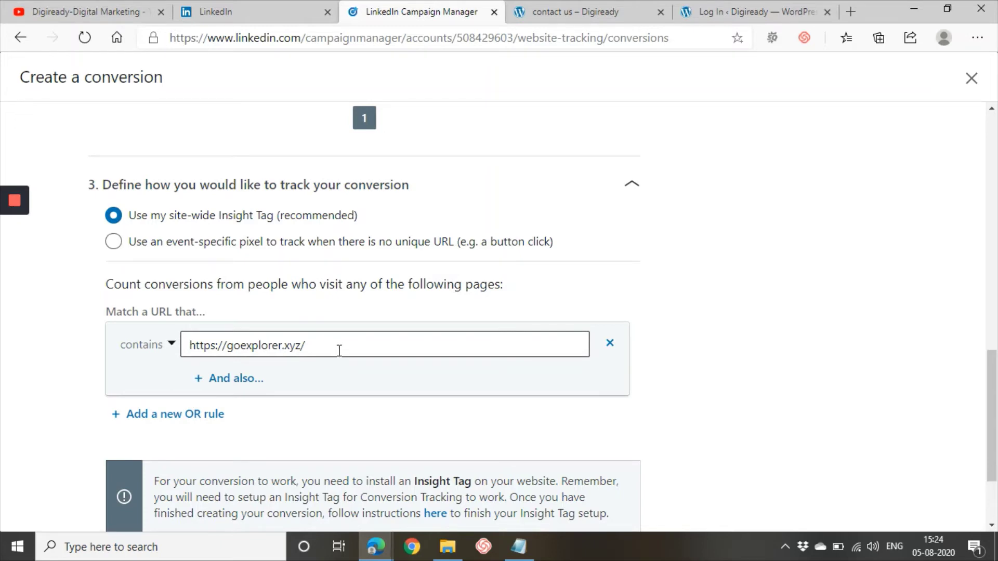
drag(338, 351, 191, 346)
text(go)
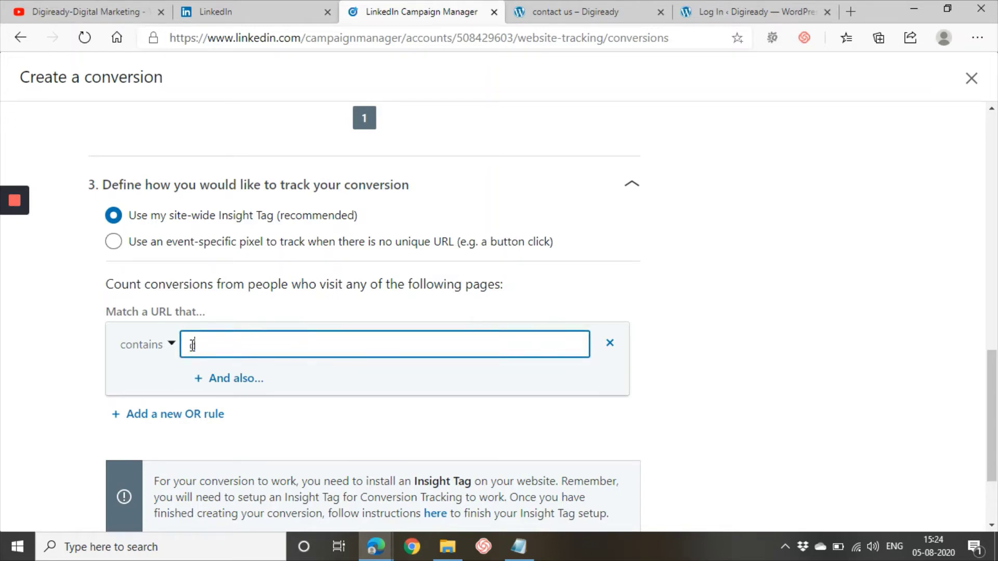
text(ntact-us)
triple_click(227, 342)
key(ctrl+v)
click(152, 350)
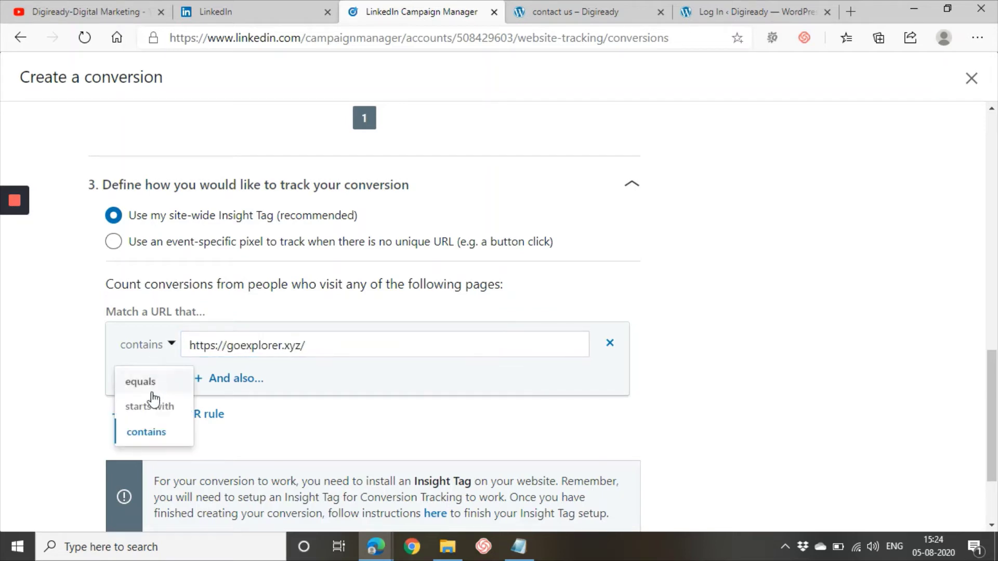
click(138, 383)
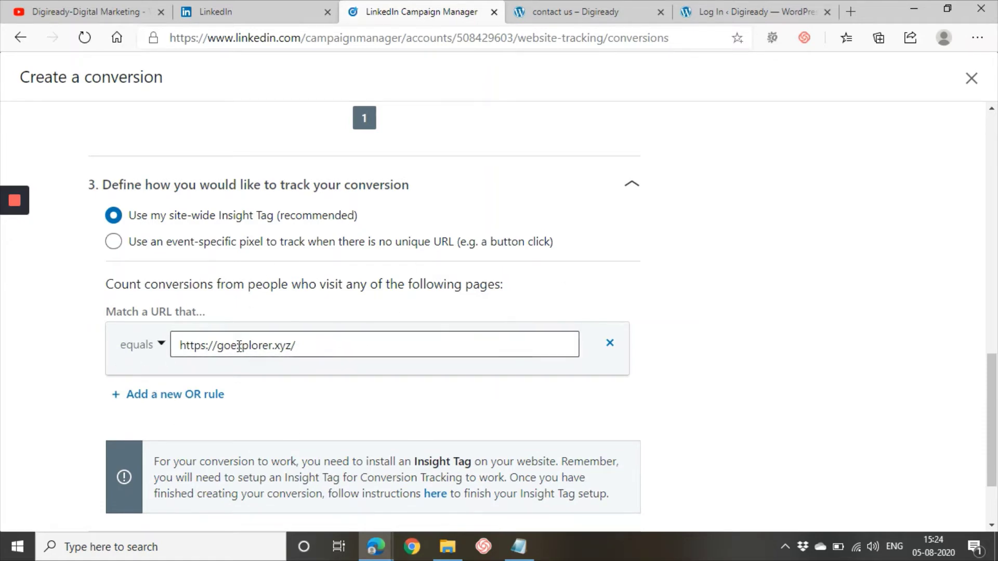
- Add a second OR rule for matching URLs and give it an extra "And also contains" condition
click(187, 394)
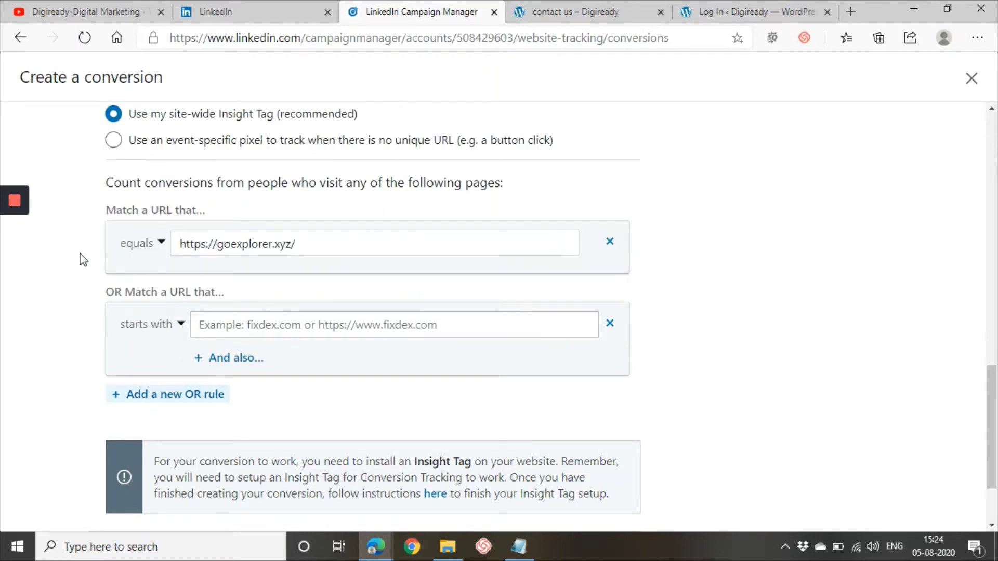
click(215, 330)
click(214, 330)
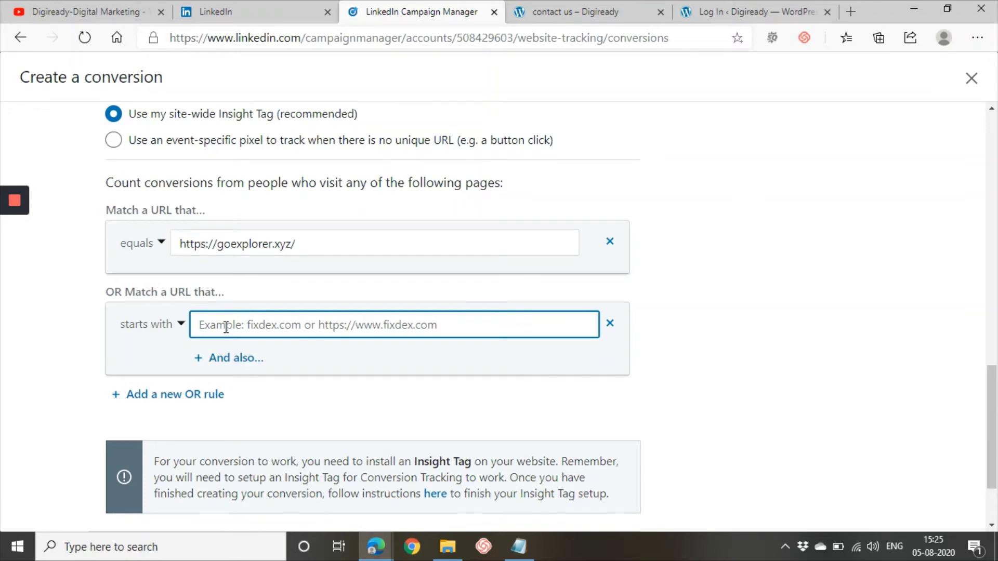
click(226, 361)
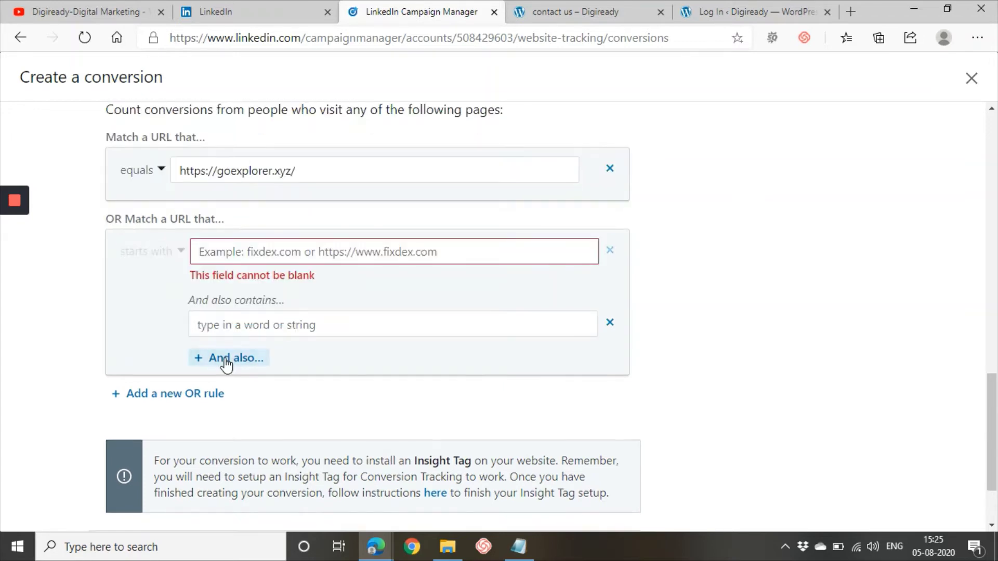
click(248, 252)
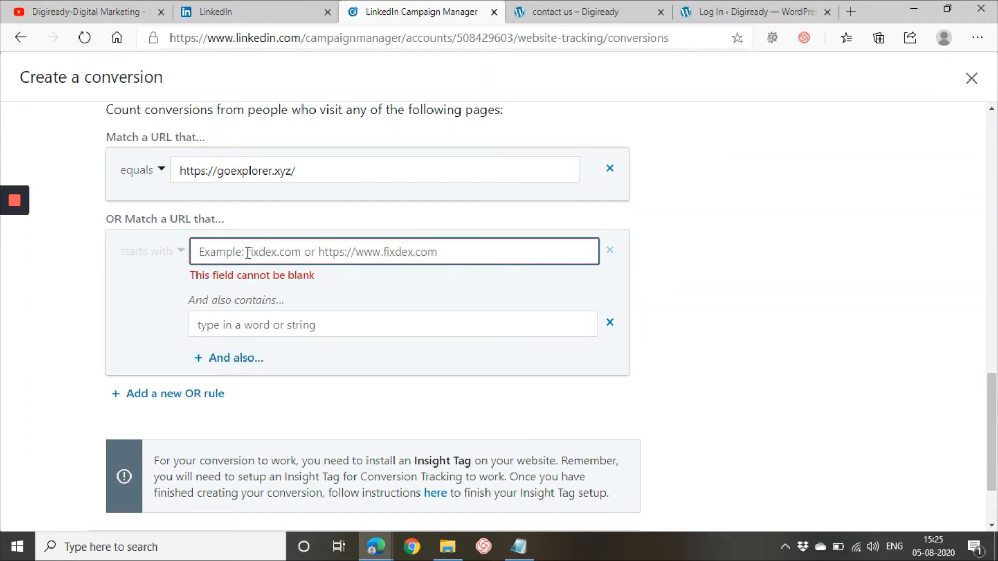
key(ctrl+v)
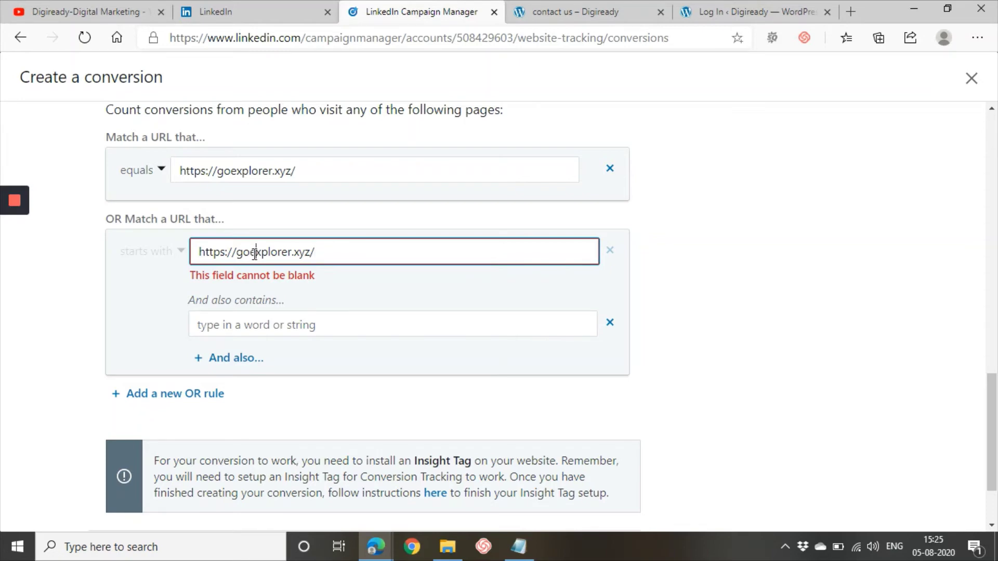
triple_click(255, 253)
key(ctrl+c)
- Remove the "And also contains" condition and the second OR rule from the URL match rules
click(613, 330)
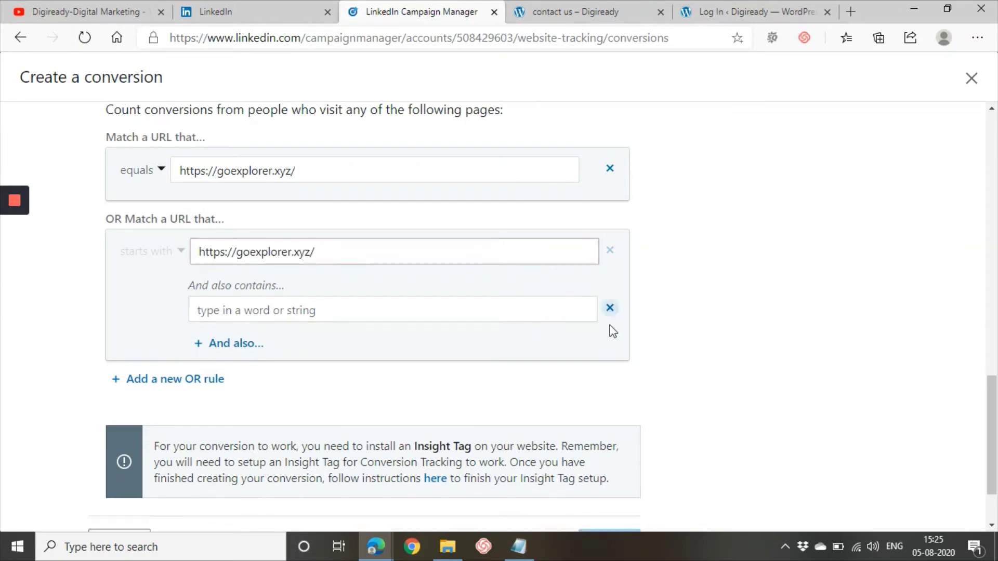
click(609, 309)
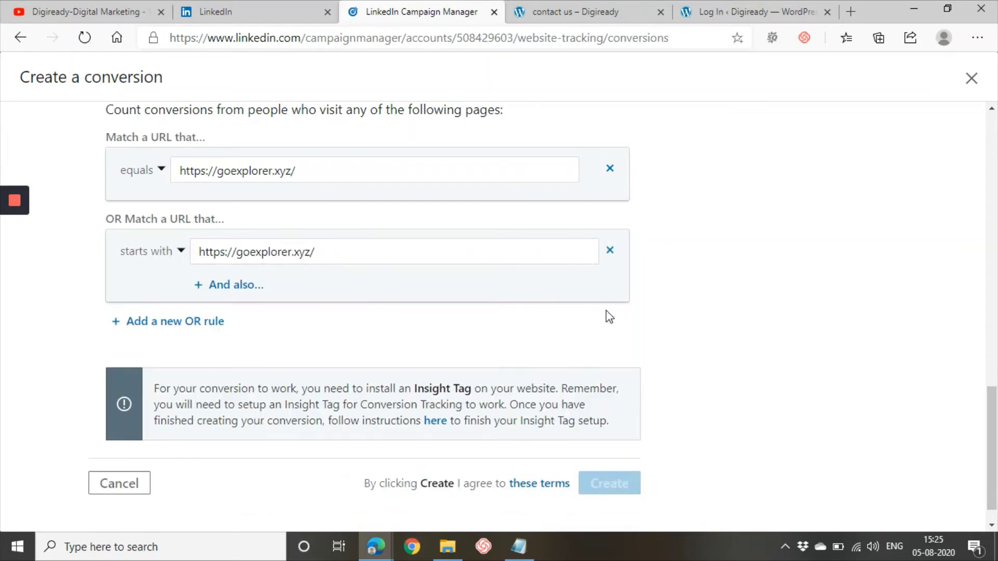
click(610, 250)
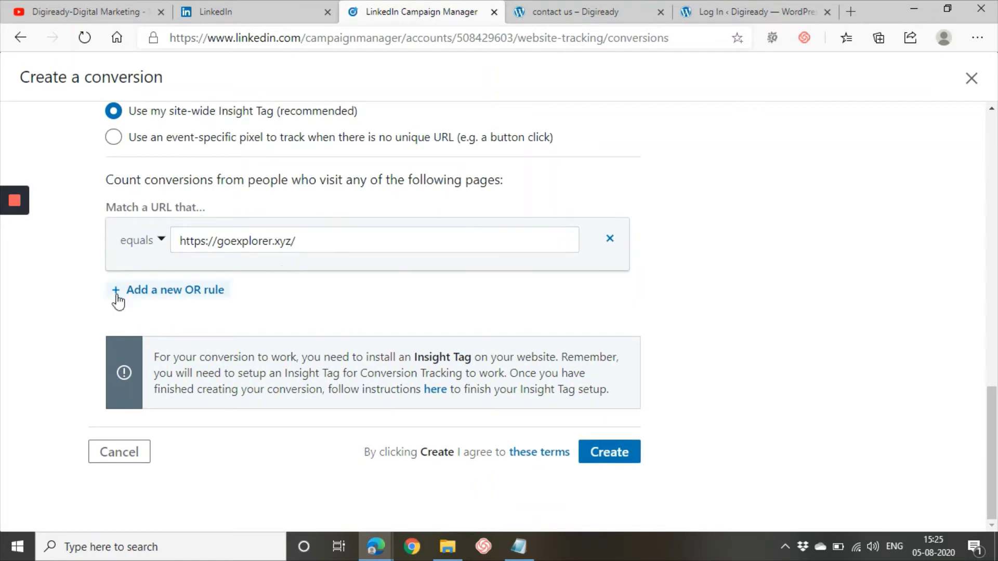
click(165, 290)
click(235, 224)
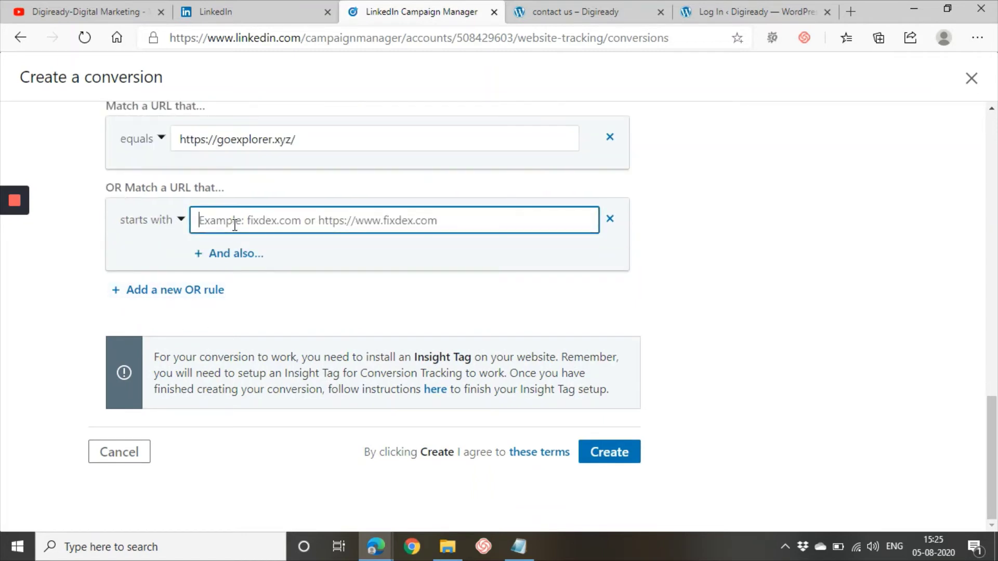
key(ctrl+v)
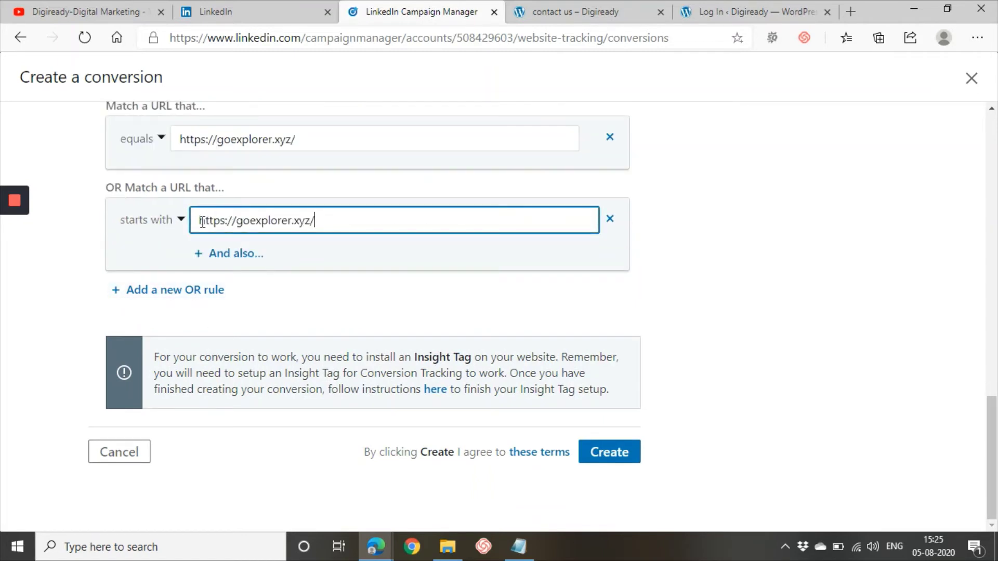
click(182, 219)
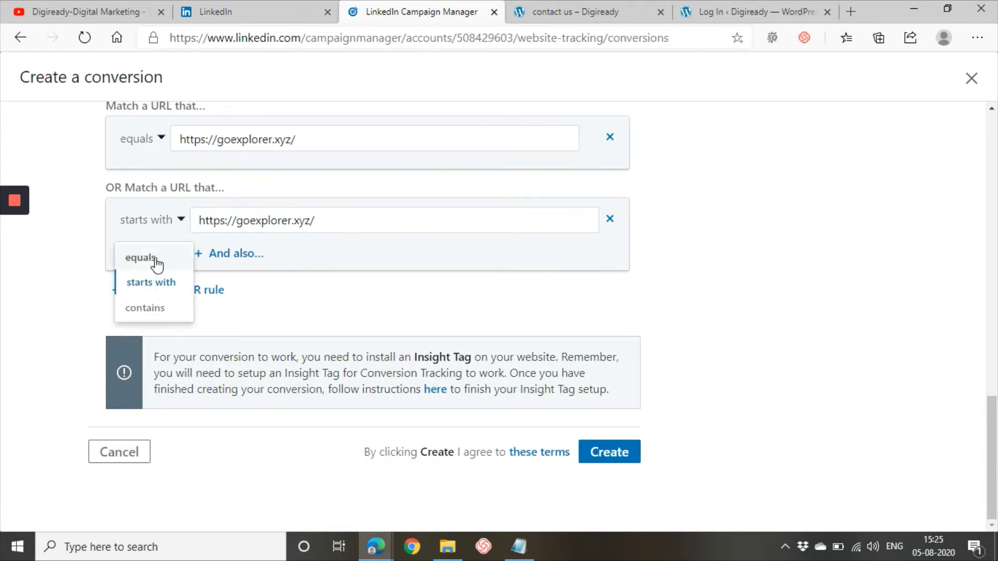
click(153, 260)
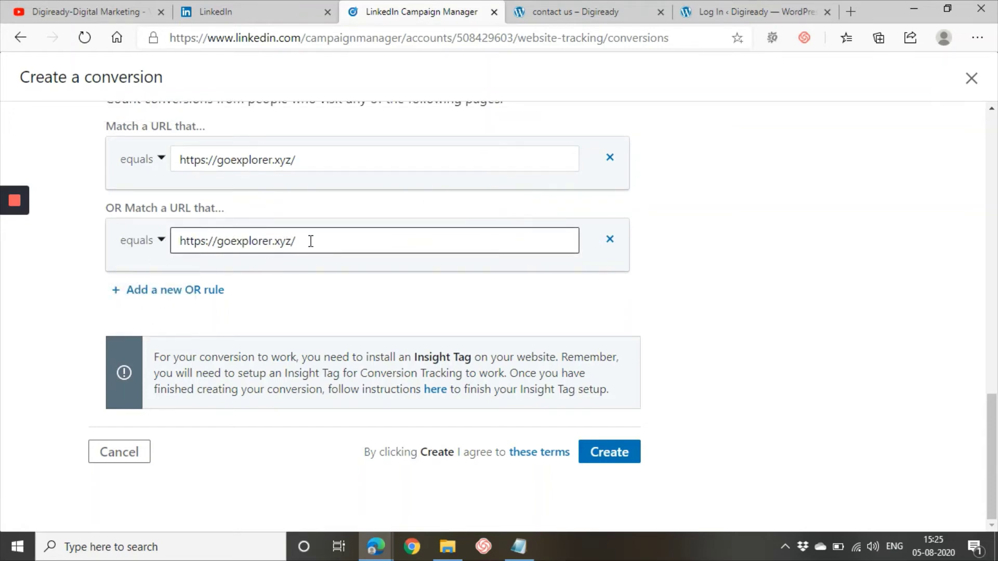
drag(305, 241, 182, 241)
click(181, 241)
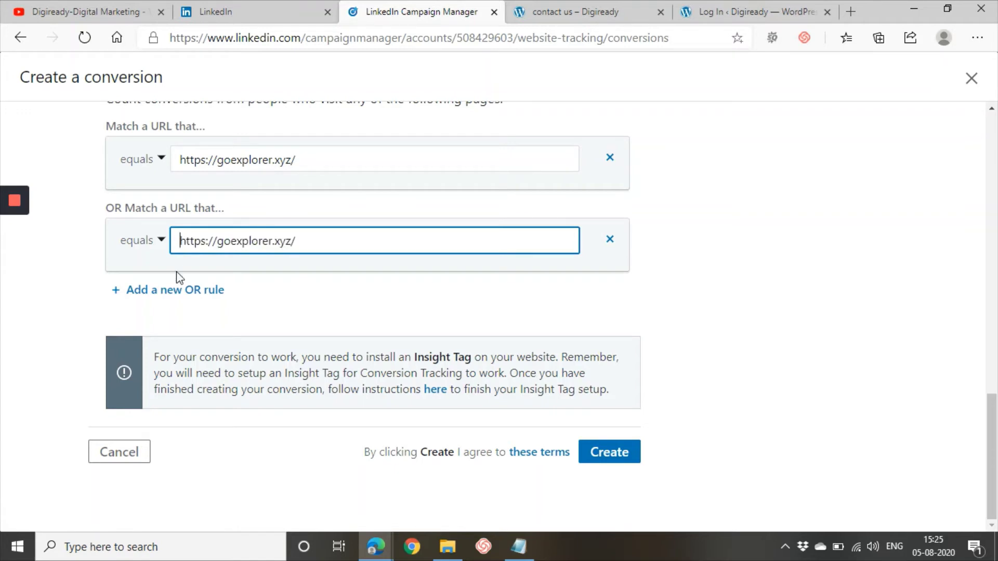
drag(179, 241, 305, 240)
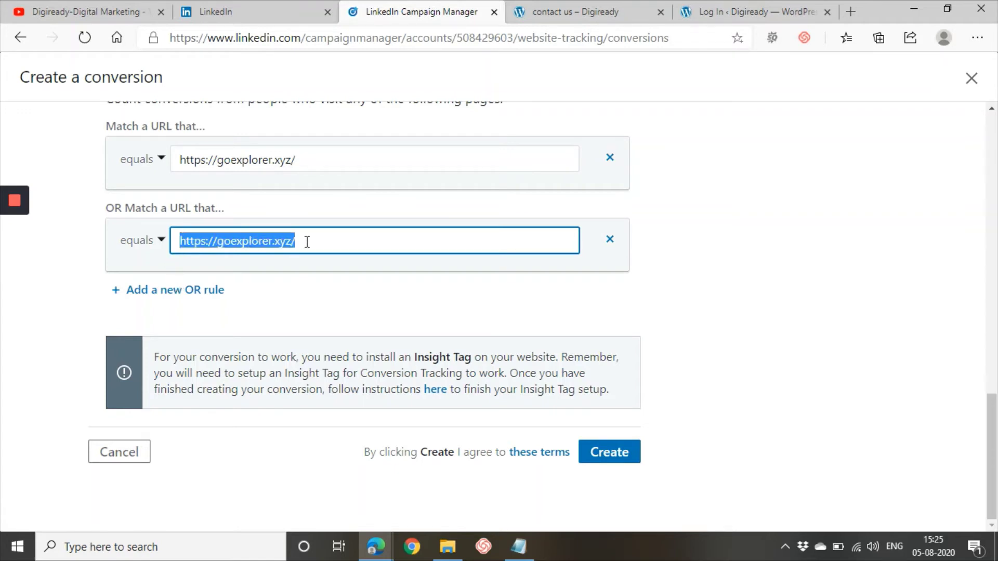
click(307, 242)
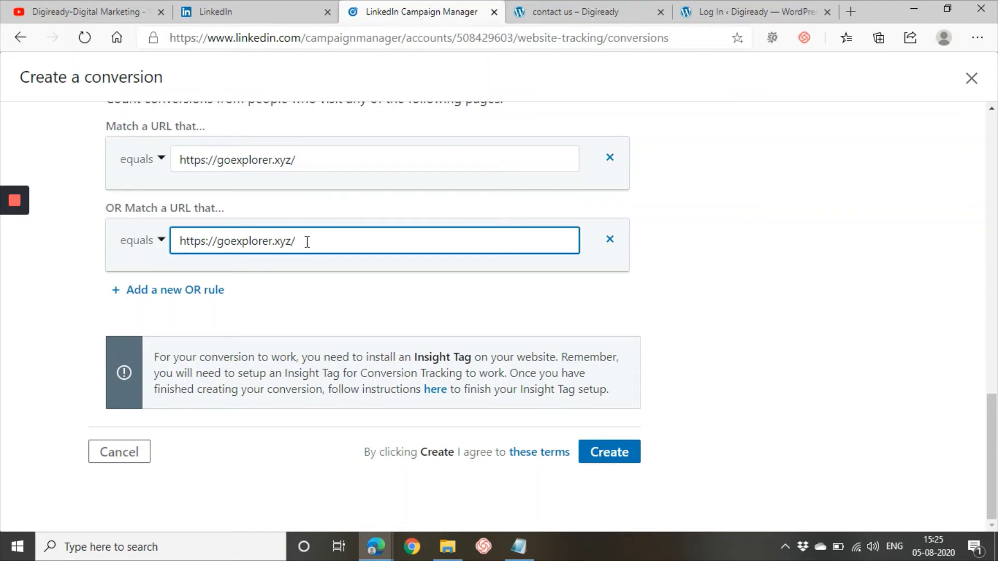
drag(307, 242, 181, 240)
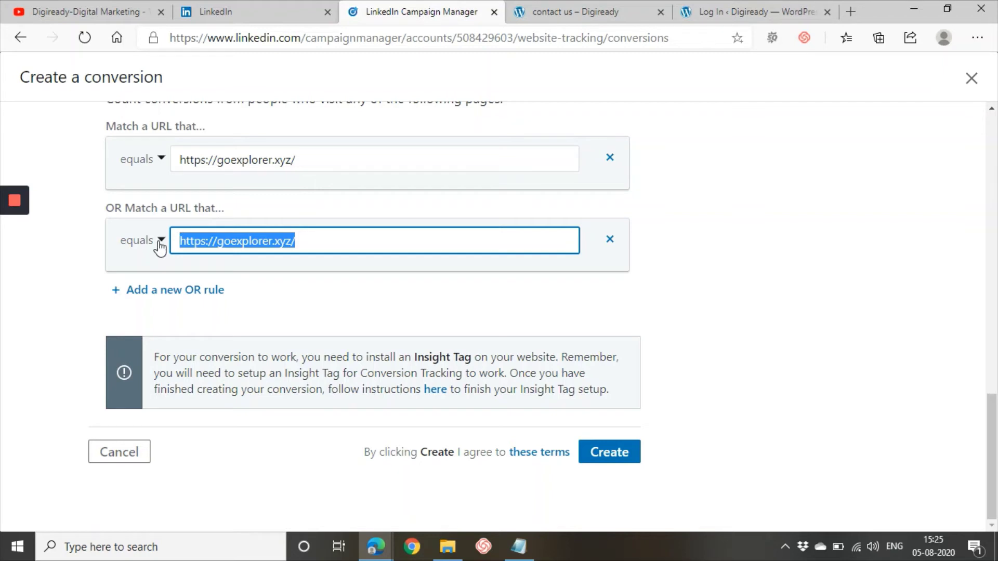
- Change the second OR rule's condition to contains and its match text to "Thank-you"
click(162, 241)
click(153, 329)
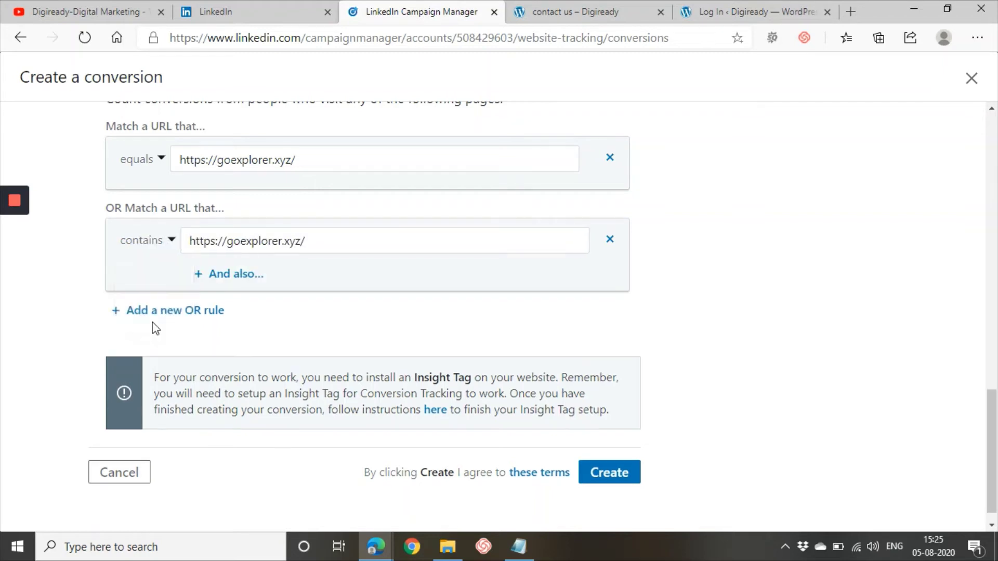
triple_click(244, 240)
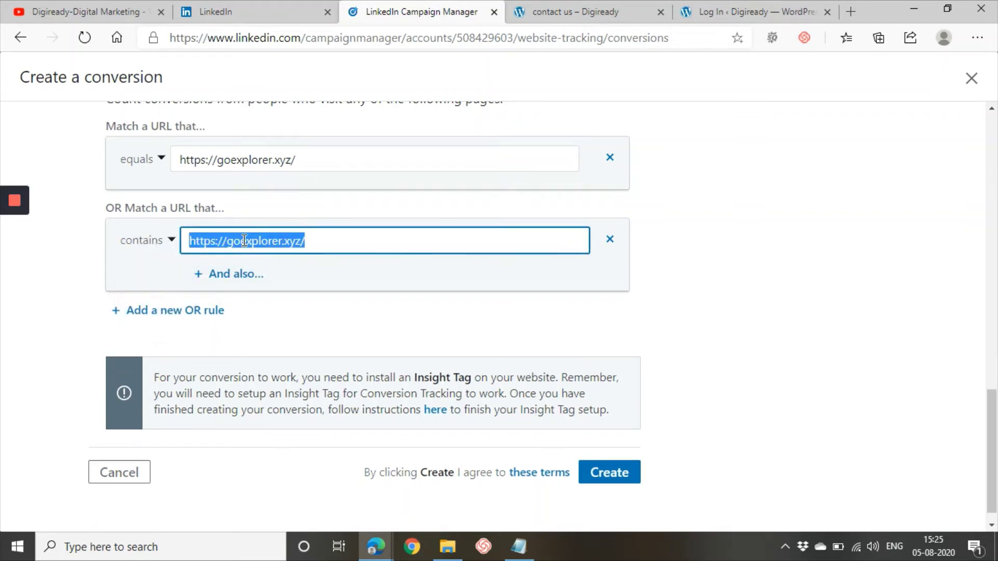
text(Than)
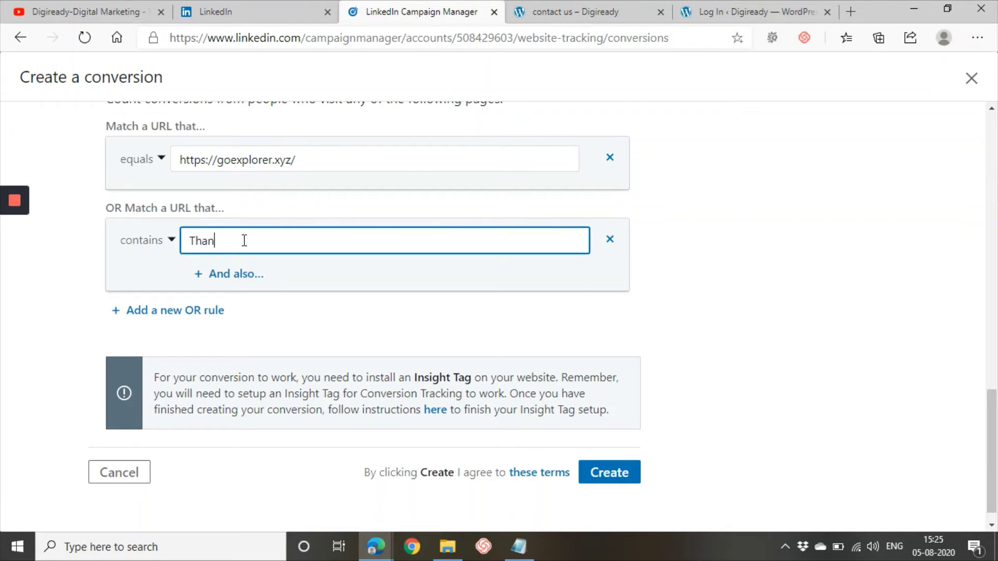
text(kyou)
click(219, 241)
text(-you)
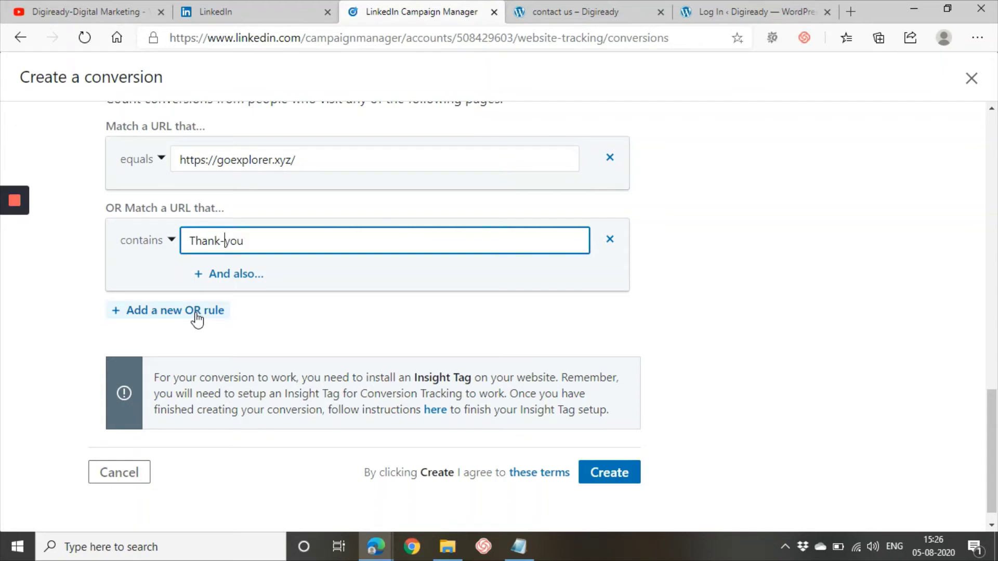
click(609, 239)
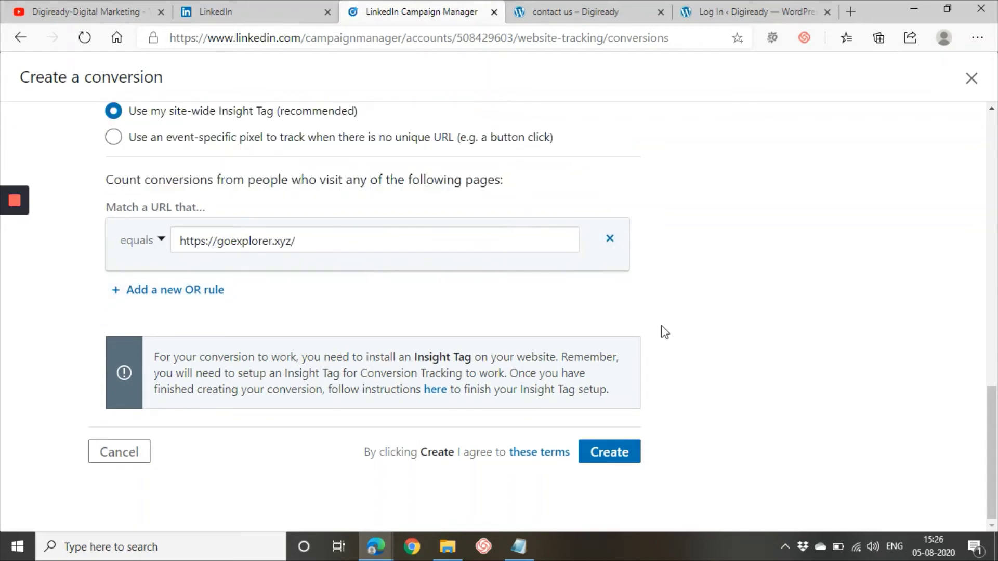
click(598, 454)
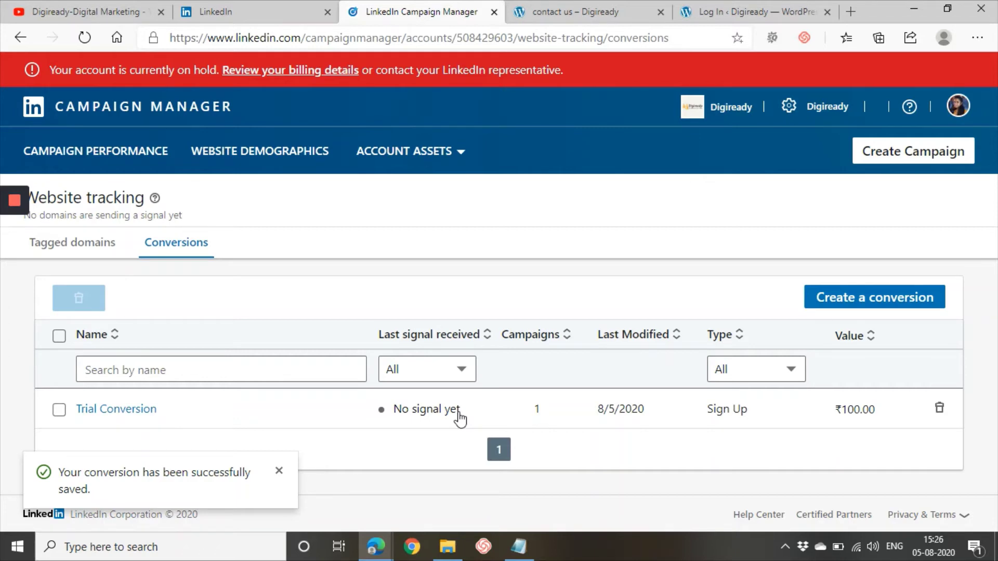
- Open the account's Insight Tag page, check the saved conversions list, and return to the tagged domains
click(420, 160)
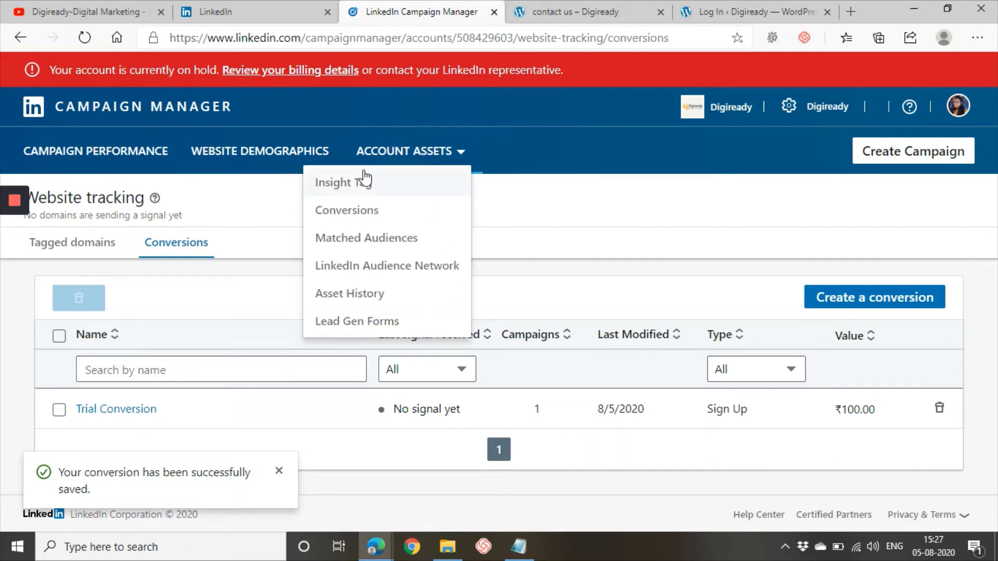
click(360, 185)
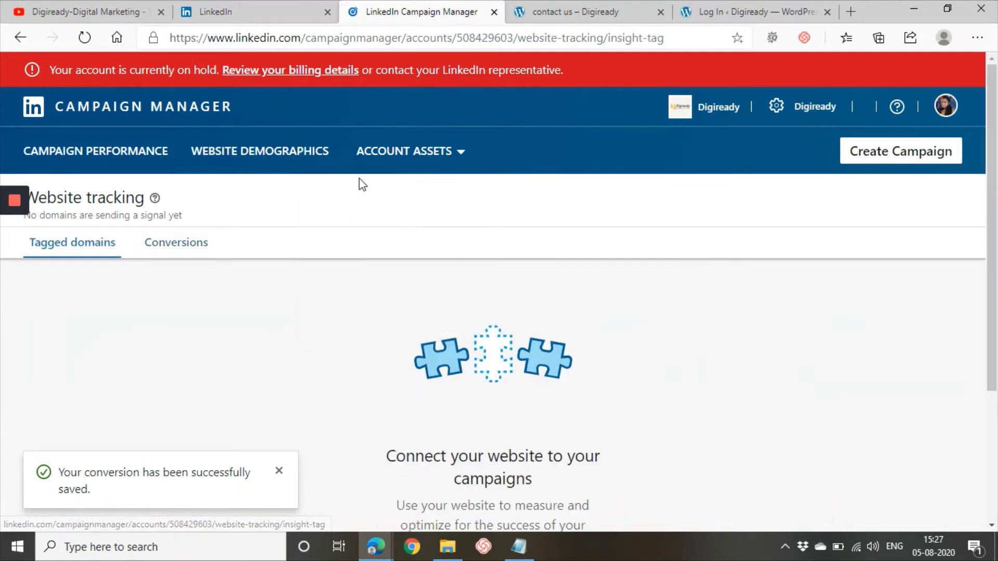
scroll(361, 202, down, 3)
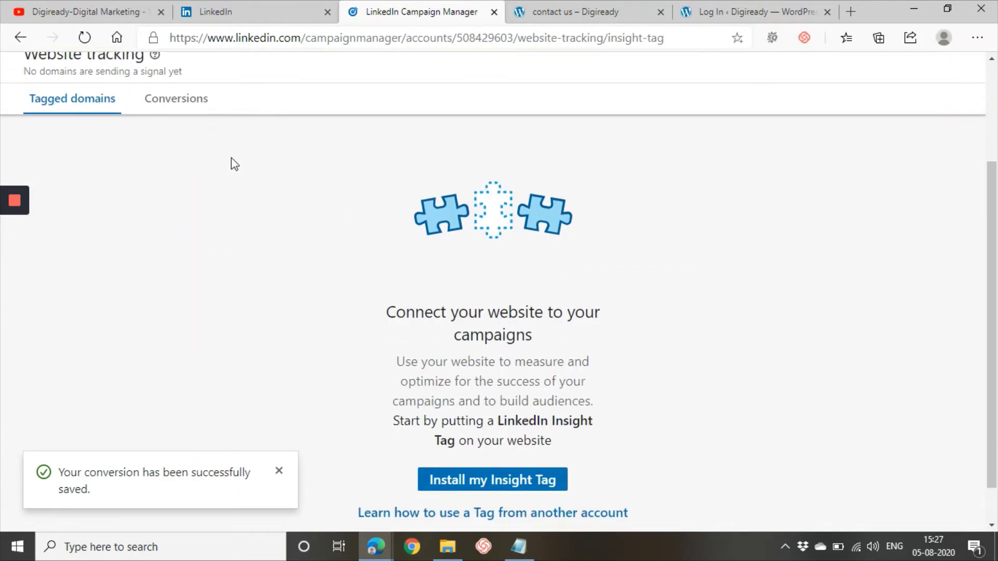
click(187, 102)
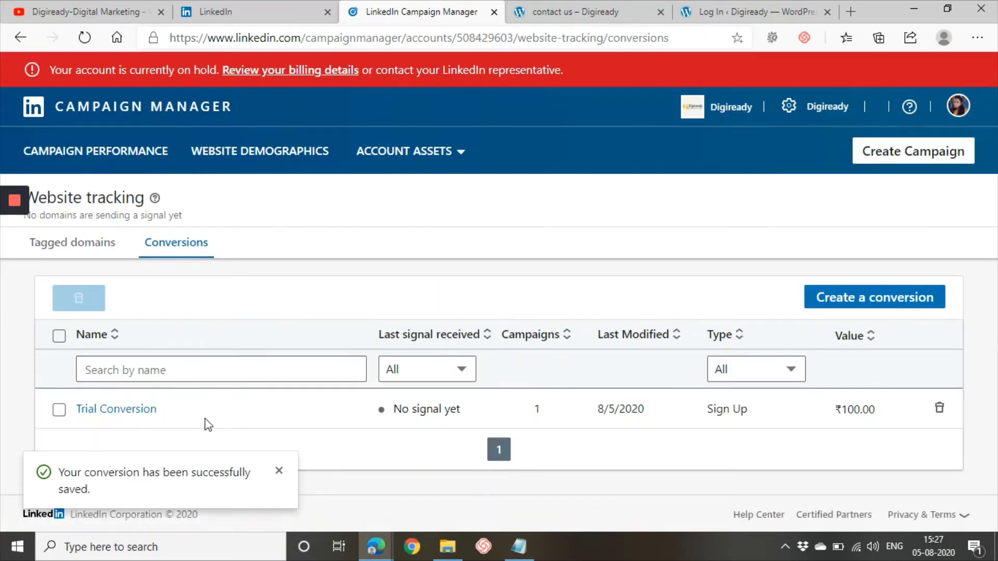
click(98, 262)
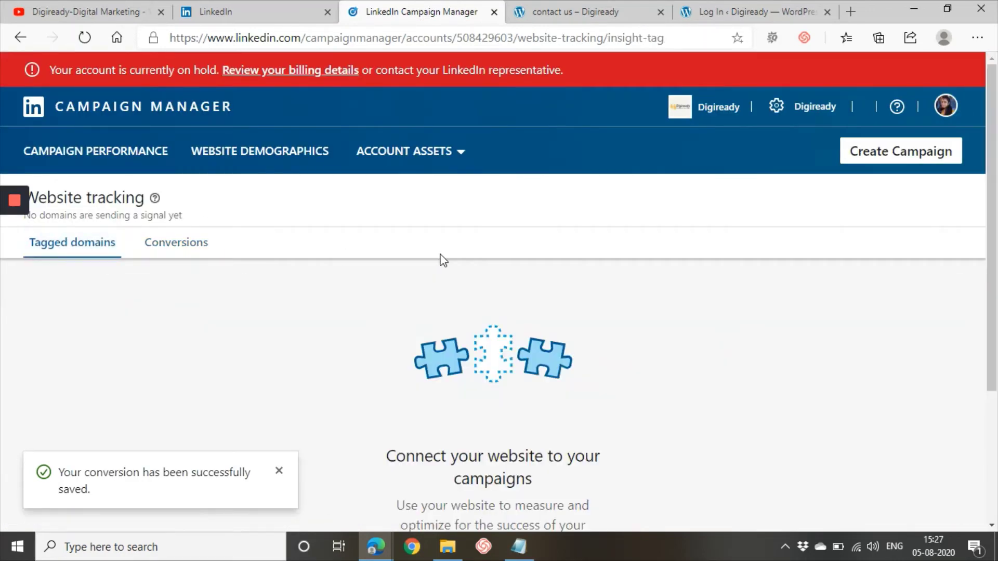
scroll(443, 265, down, 3)
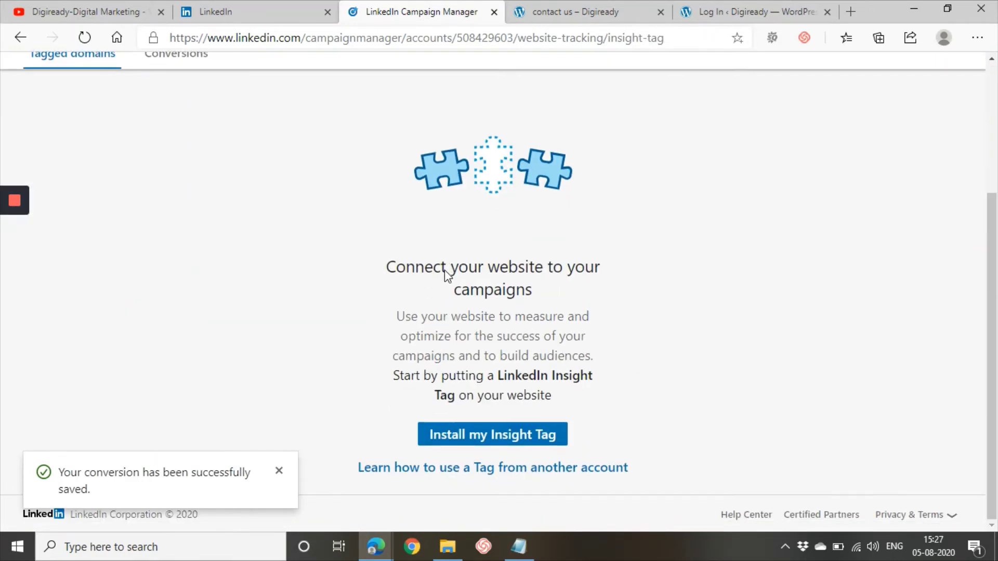
- Start the Insight Tag installation, choose to install the tag yourself, and copy the tag code
click(537, 439)
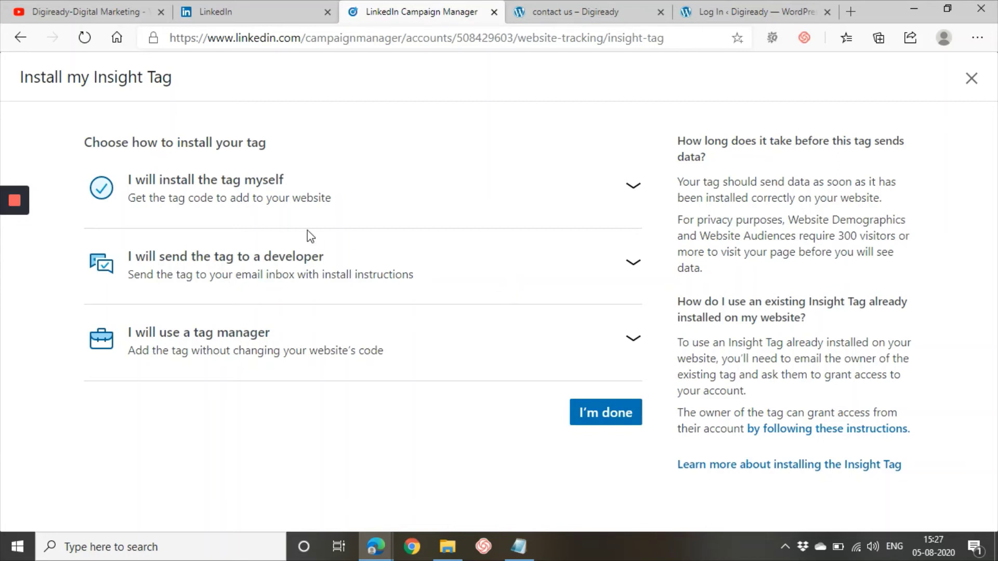
click(618, 191)
scroll(357, 334, down, 4)
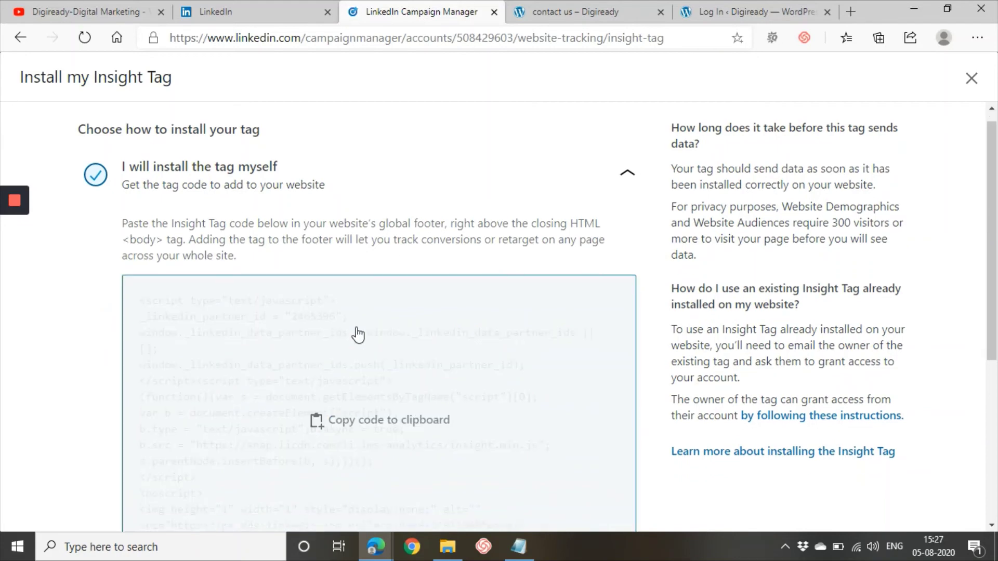
click(351, 241)
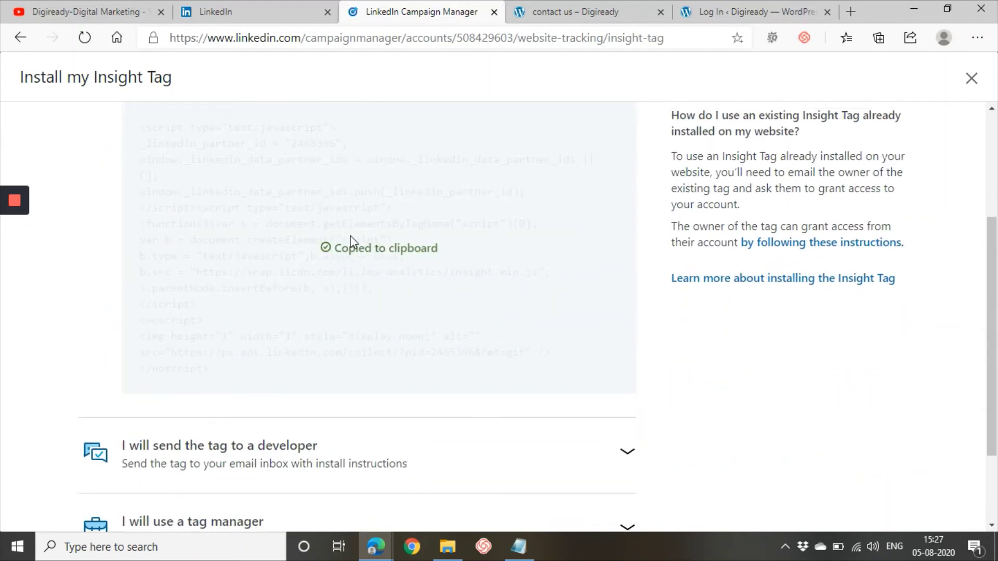
scroll(422, 301, up, 2)
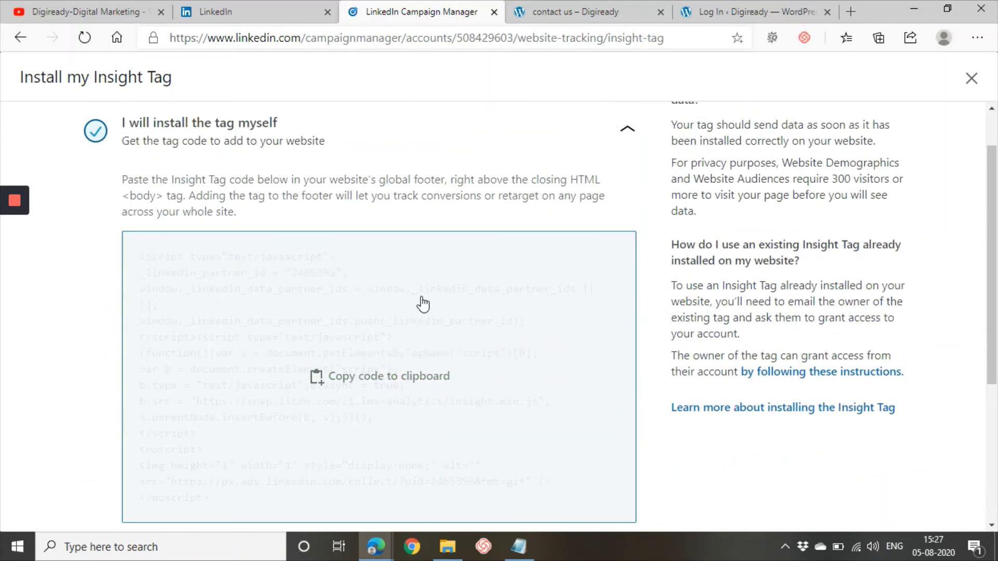
- Switch to the Digiready WordPress site and log in to its admin dashboard with the prefilled credentials
click(566, 10)
click(768, 11)
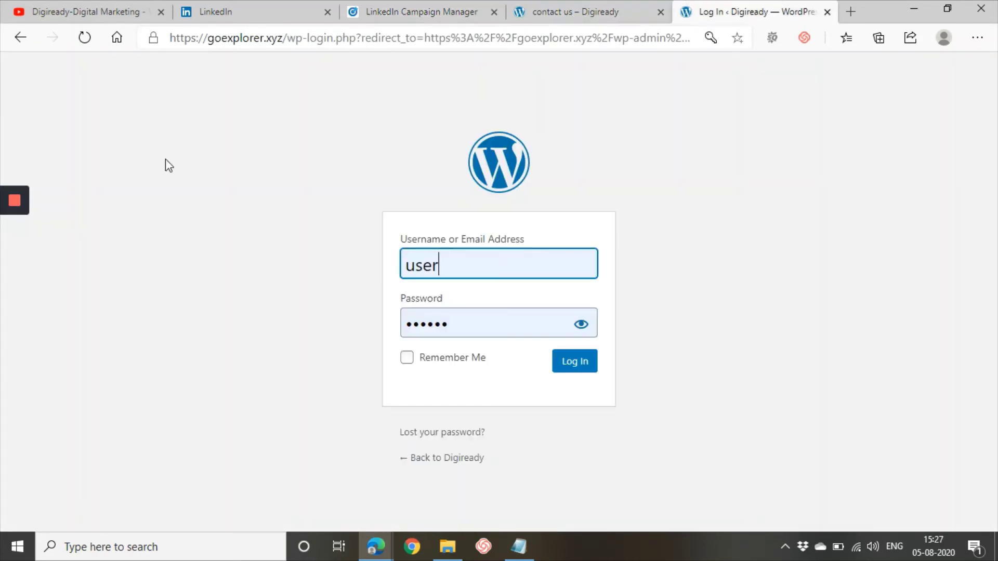
click(579, 360)
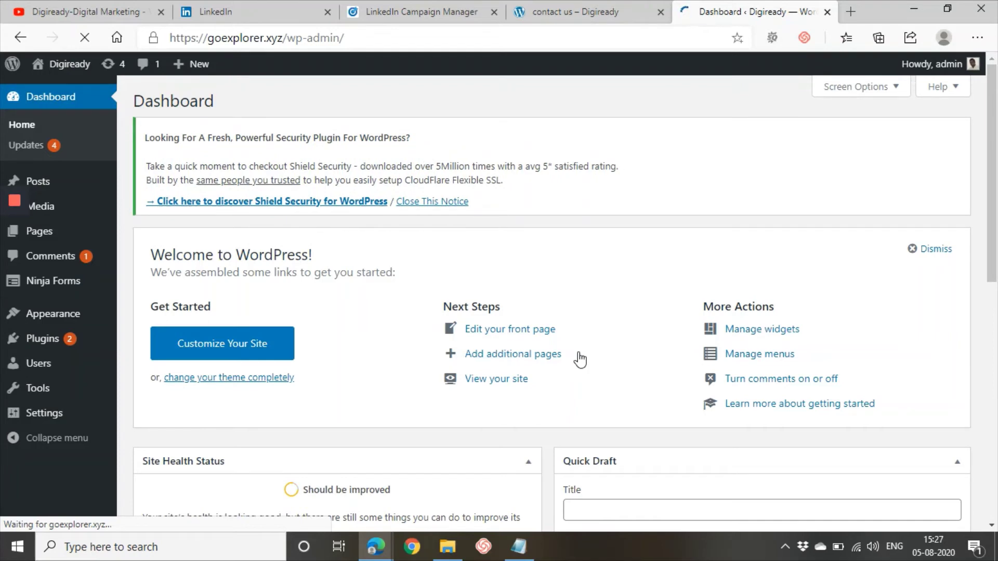
- Check the Insight Tag instructions in LinkedIn Campaign Manager for where the code has to be pasted
click(447, 6)
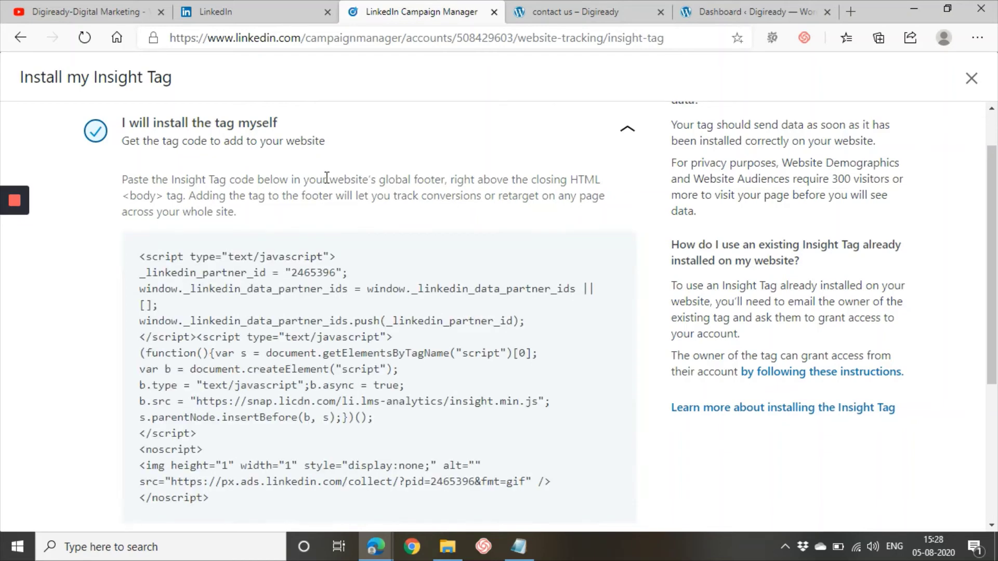
drag(325, 176, 492, 185)
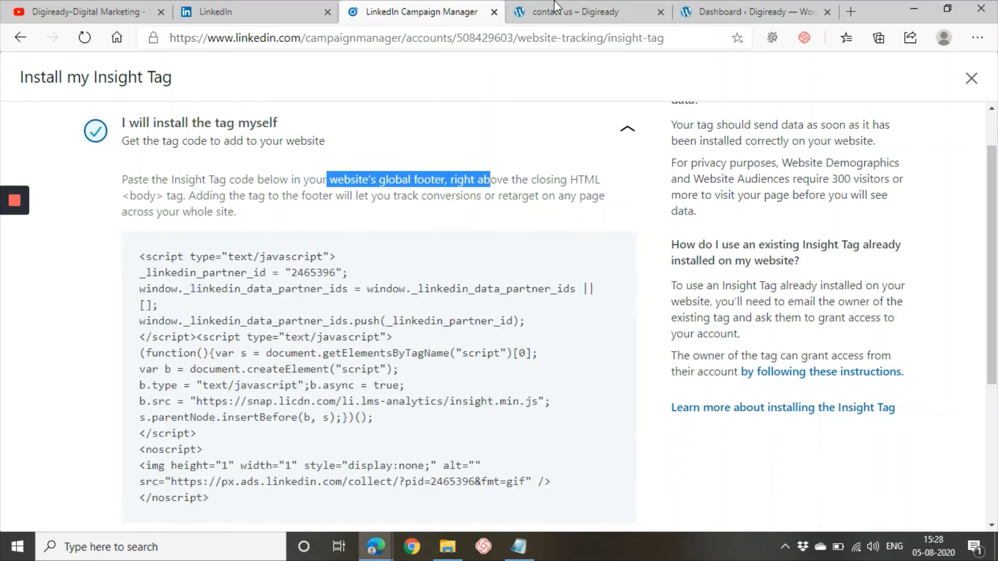
- Open the Education Hub theme's footer.php in the WordPress theme editor and locate the line above the closing body tag
click(743, 10)
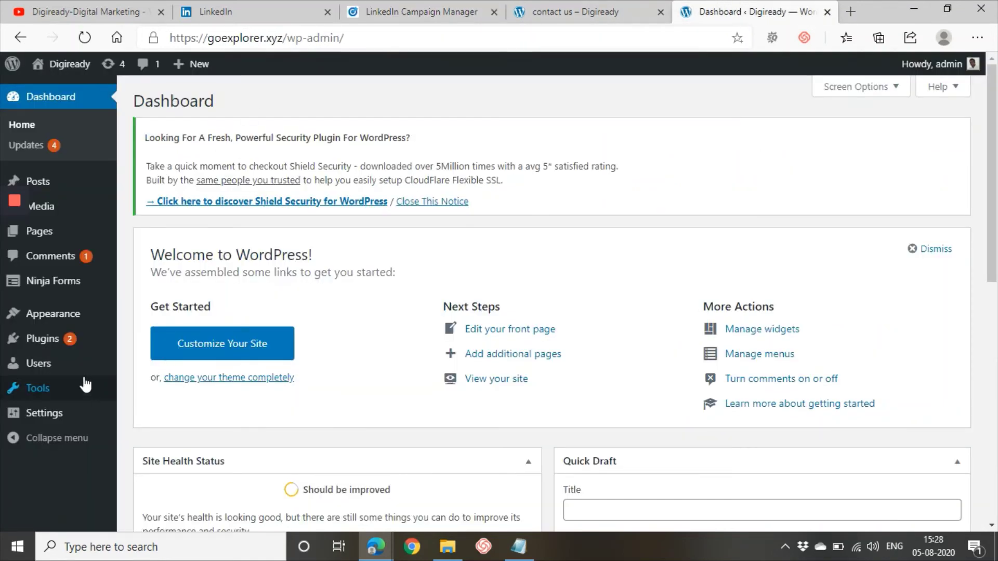
mouse_move(67, 318)
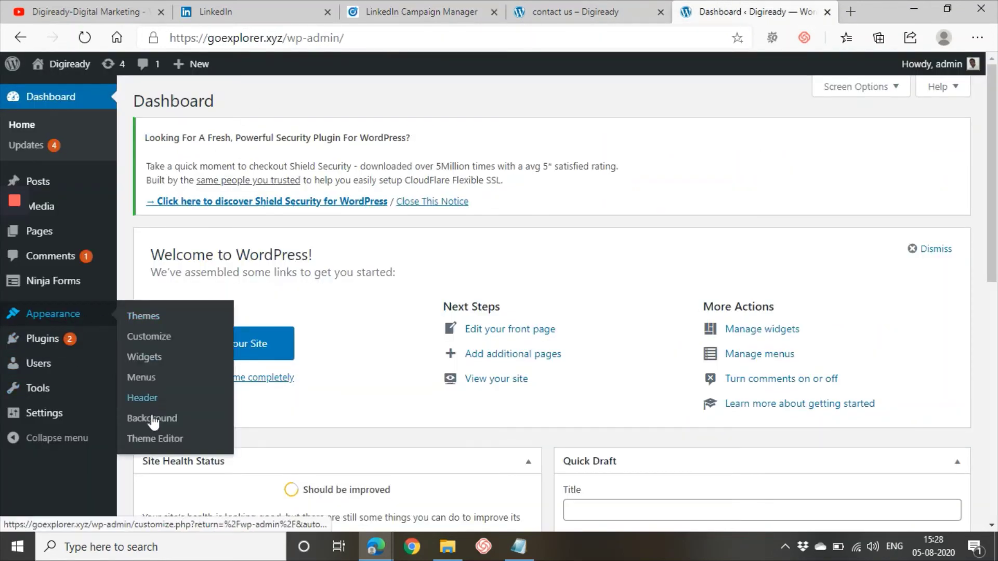
click(152, 442)
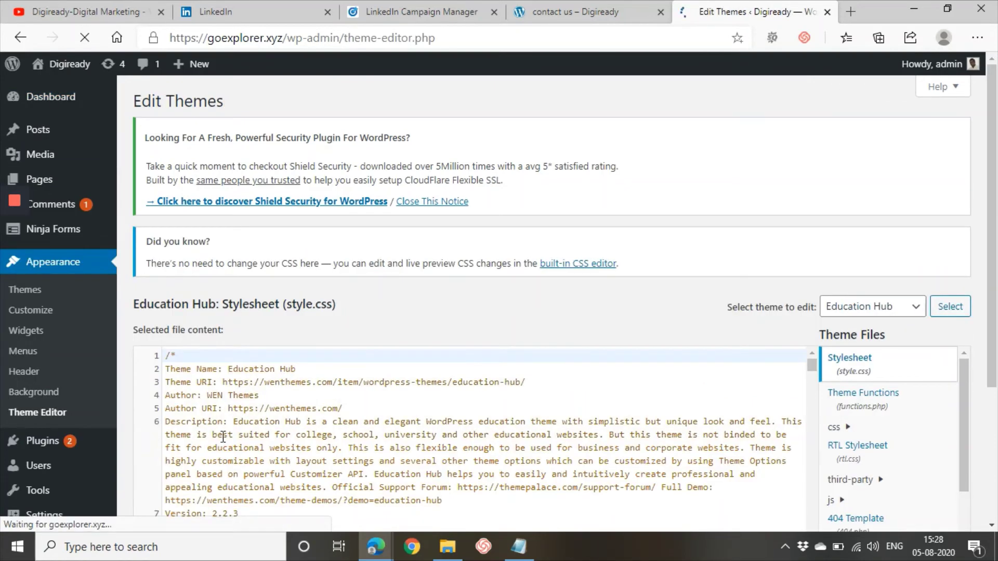
scroll(946, 451, down, 2)
scroll(884, 312, down, 3)
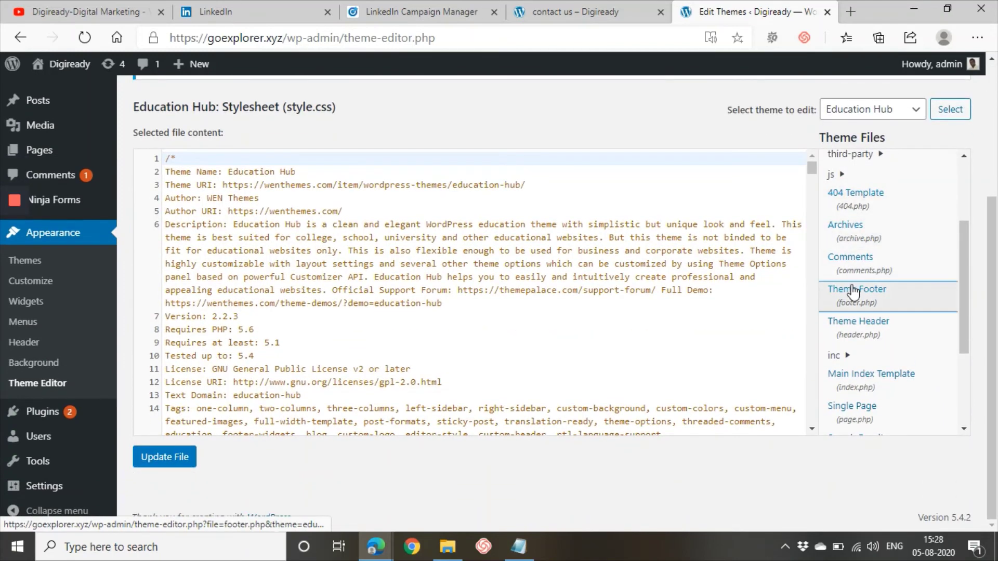
click(853, 291)
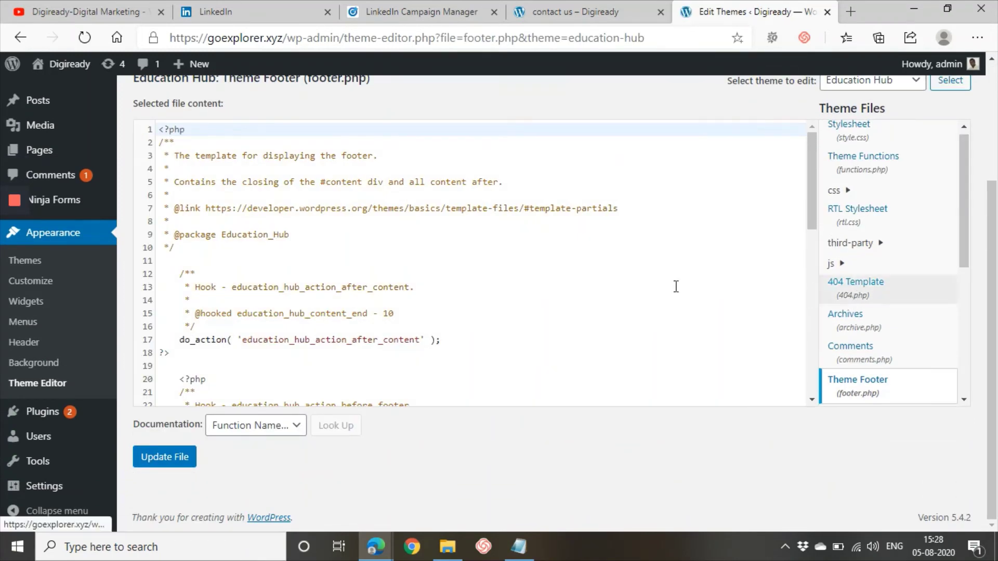
scroll(164, 325, down, 2)
scroll(164, 325, down, 6)
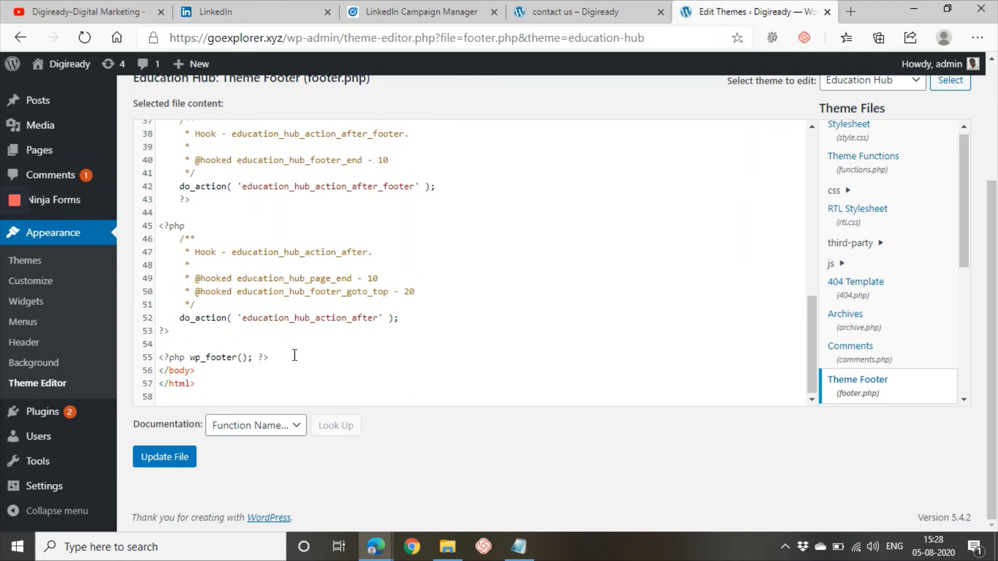
click(299, 356)
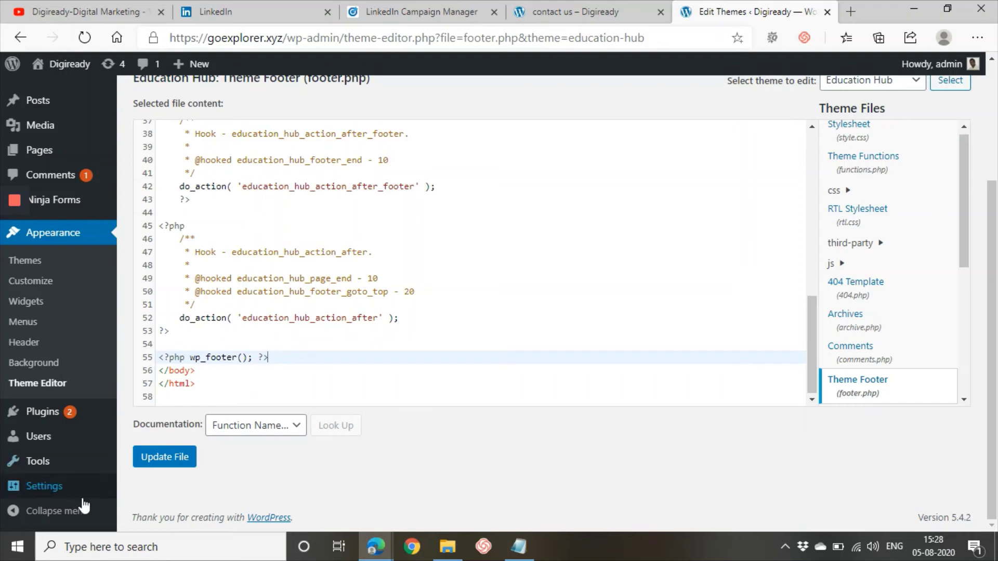
- Leave the theme editor for the Insert Headers and Footers settings, paste the Insight Tag code into the footer scripts and save
mouse_move(68, 499)
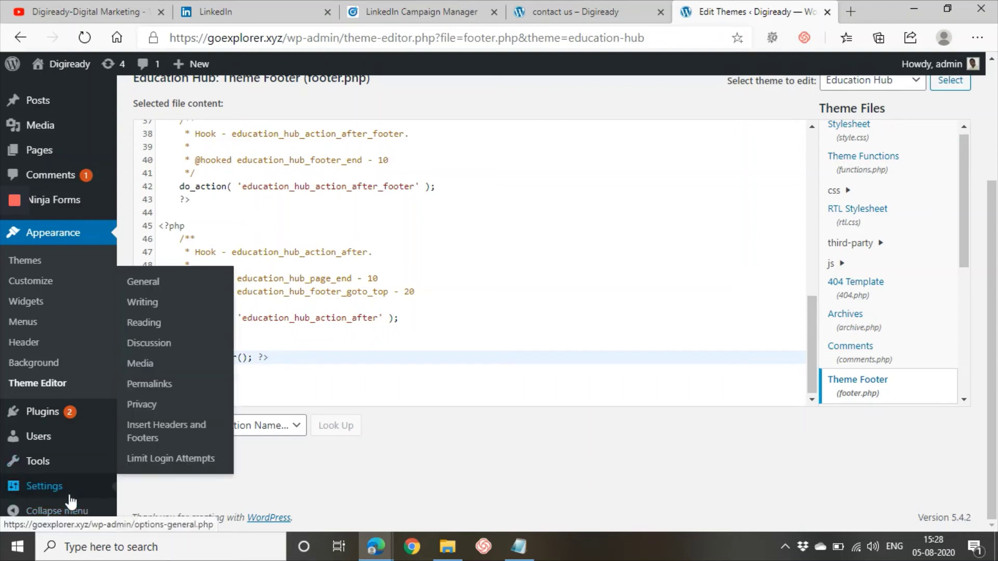
click(149, 426)
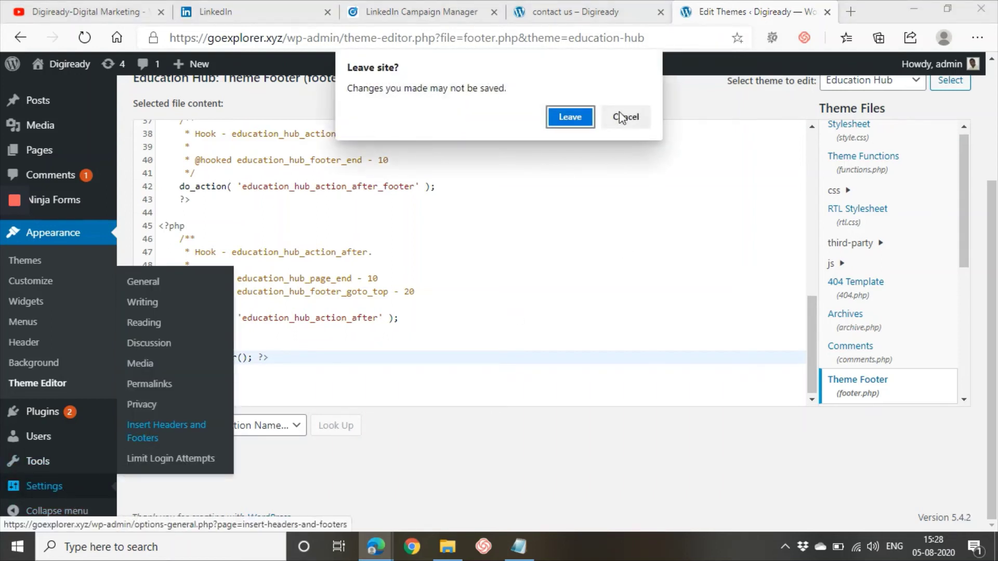
click(571, 118)
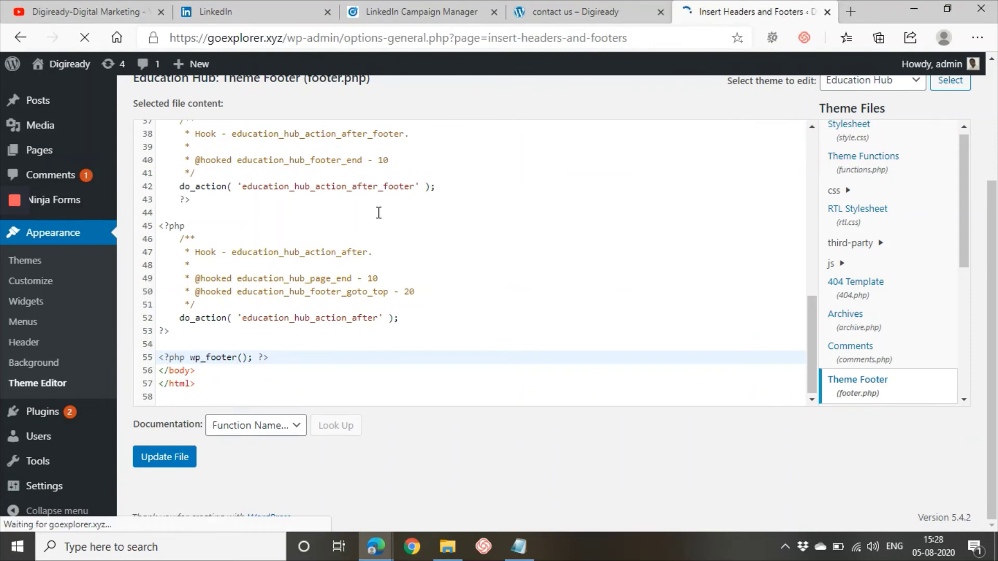
scroll(669, 359, down, 5)
scroll(669, 359, down, 4)
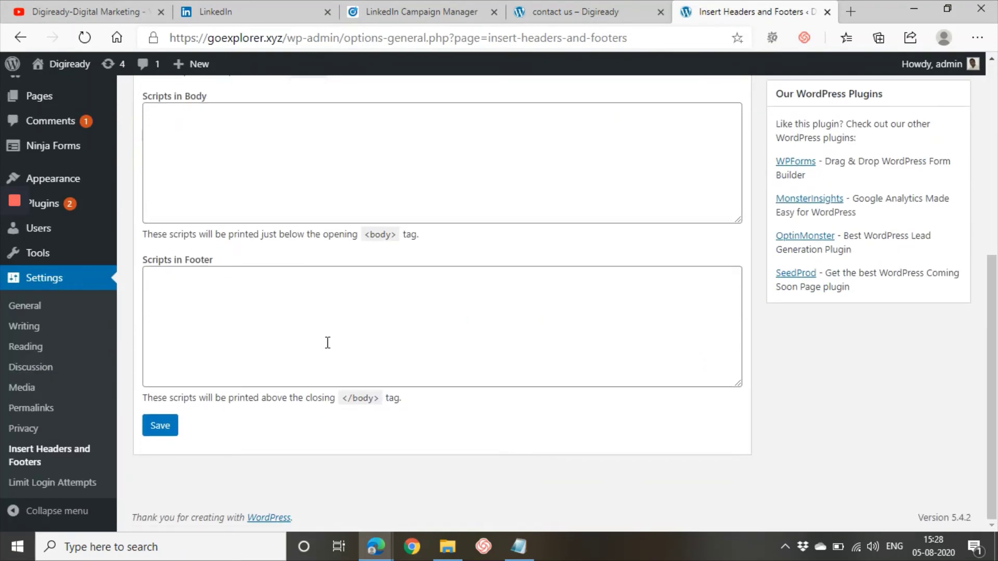
click(327, 340)
key(ctrl+v)
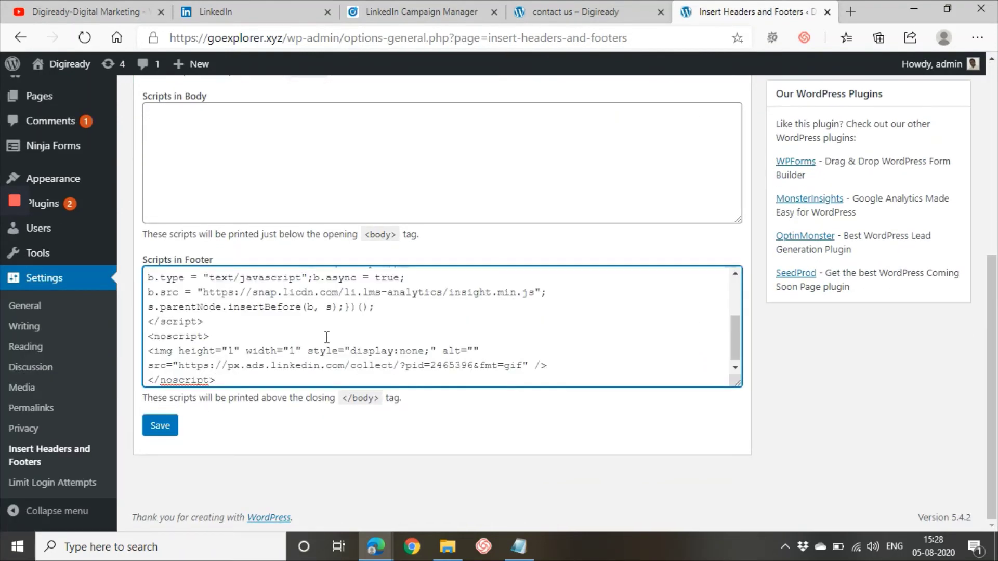
click(154, 429)
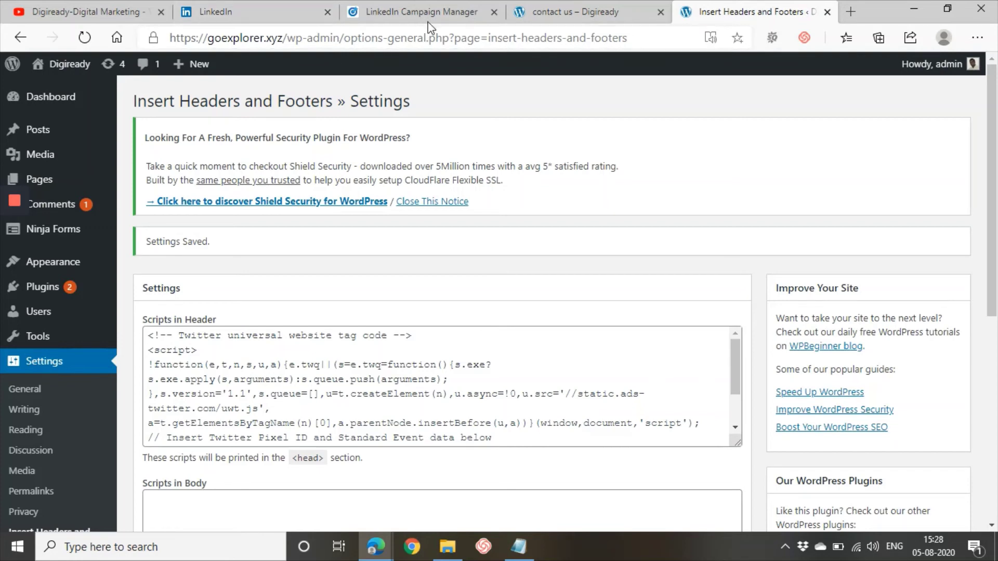
- Reload the site's contact us page so that the newly added tag runs
key(ctrl+shift+Tab)
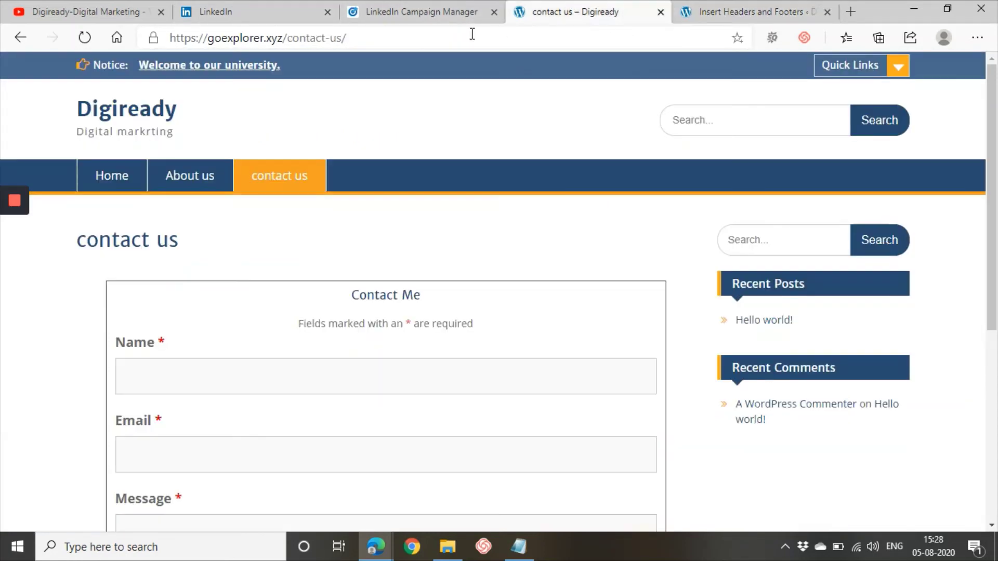
click(459, 38)
key(Return)
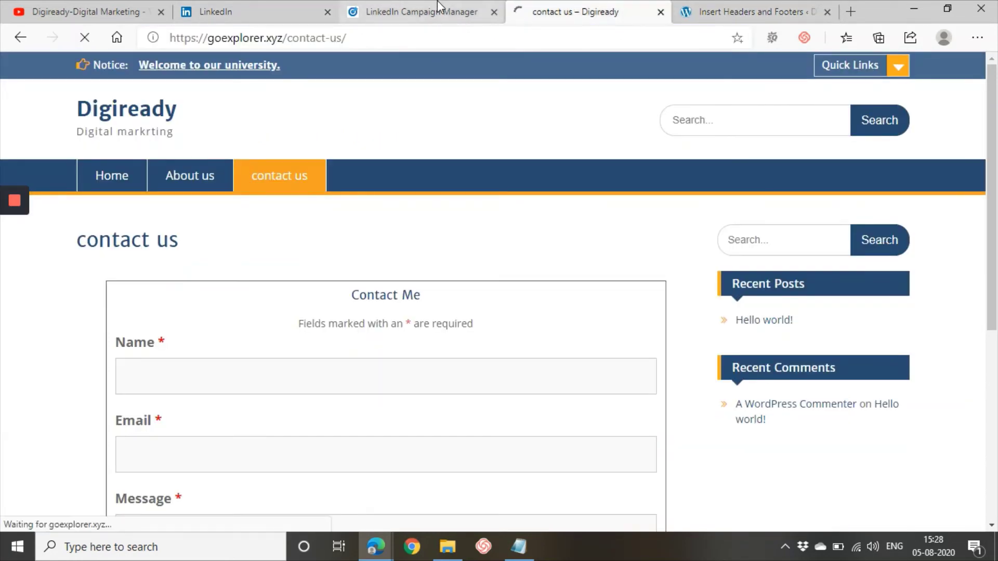
- Return to LinkedIn Campaign Manager and finish the self-install setup of the Insight Tag
click(436, 8)
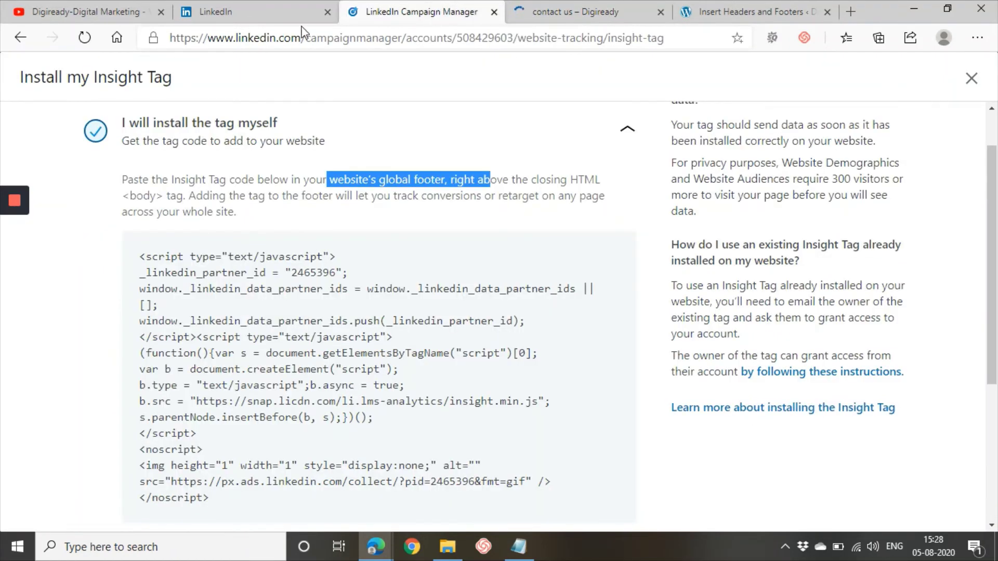
scroll(475, 281, down, 4)
click(592, 491)
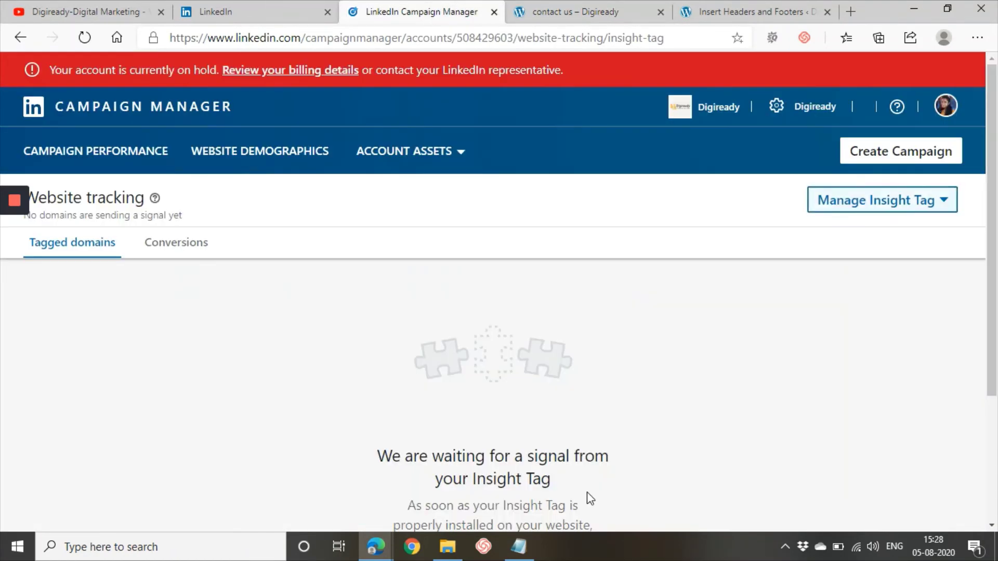
- Check the tagged domains for an Insight Tag signal and view the conversions list
scroll(473, 317, down, 3)
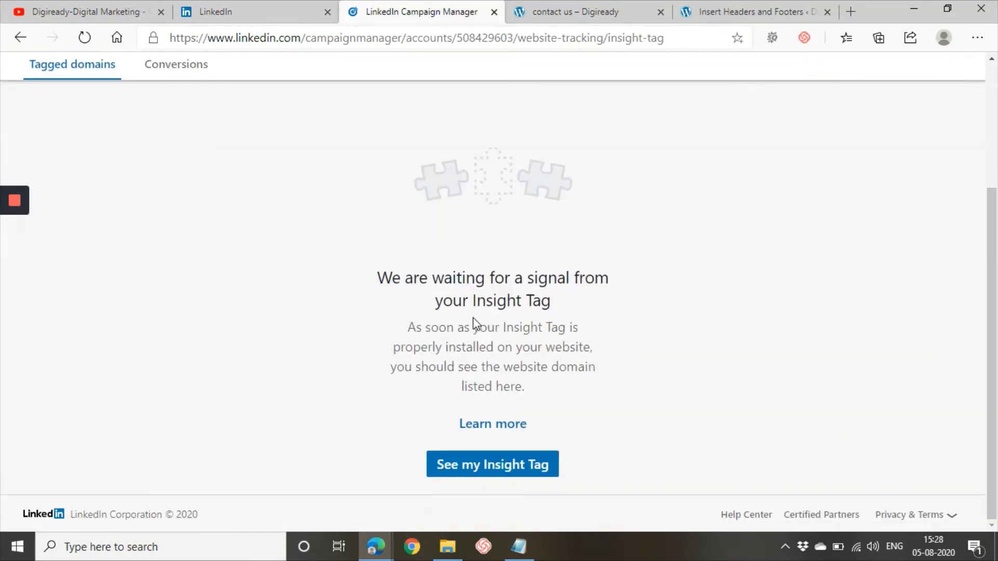
scroll(473, 317, up, 3)
click(173, 244)
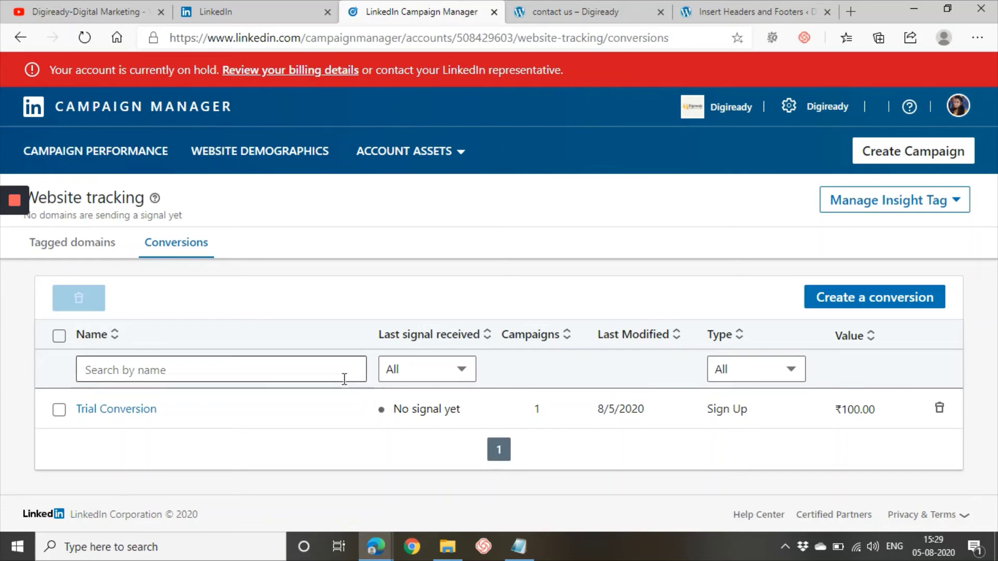
click(459, 162)
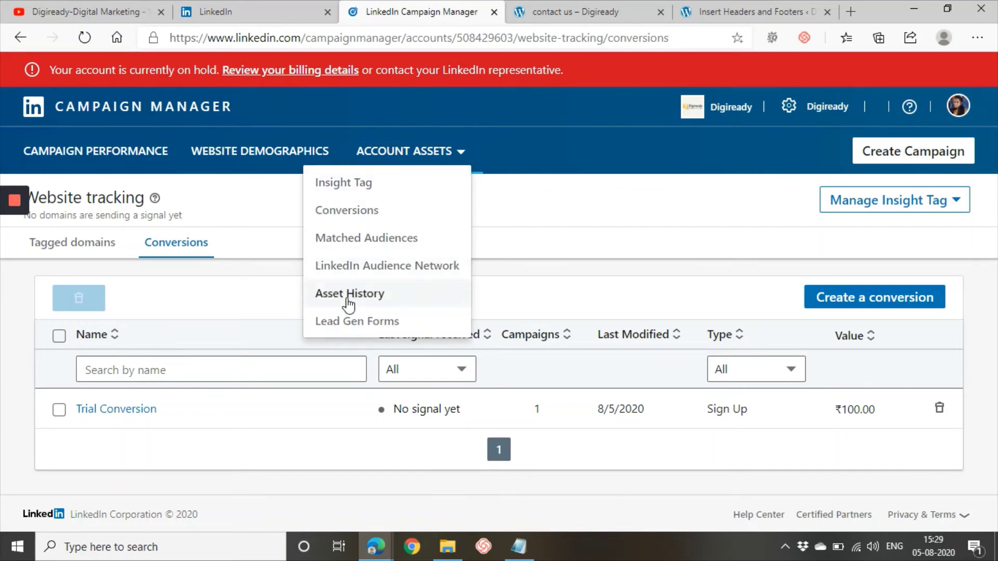
click(254, 306)
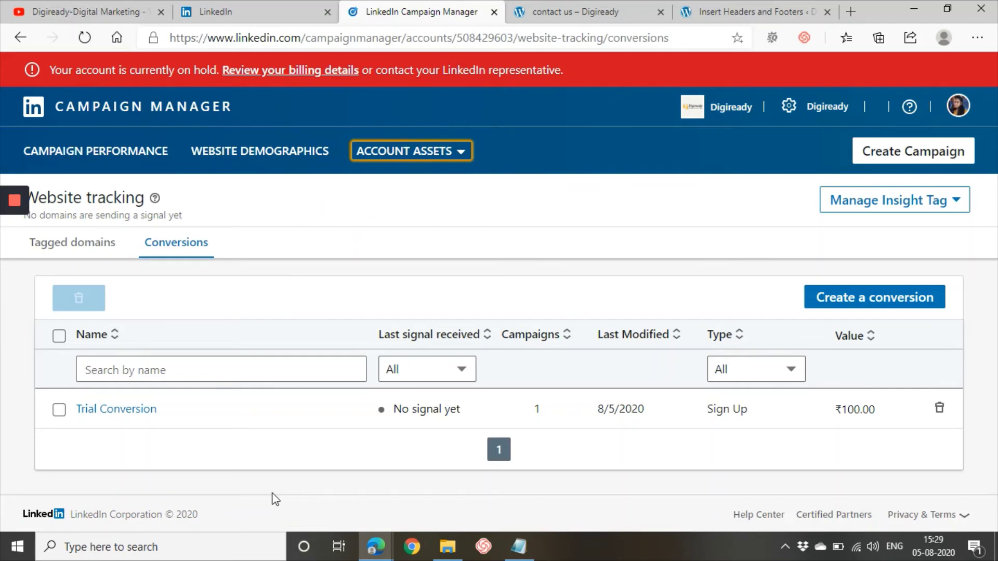
click(431, 158)
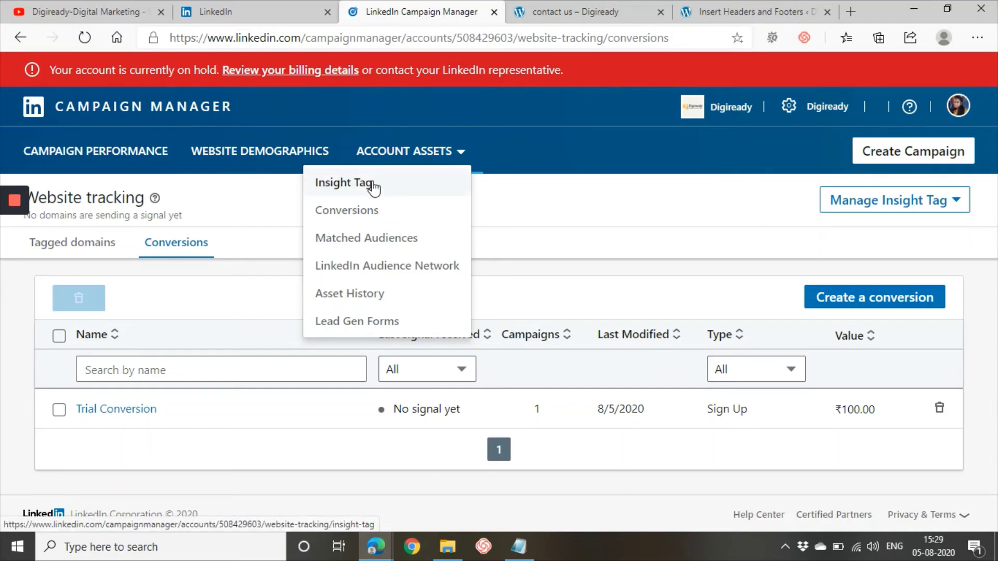
key(Escape)
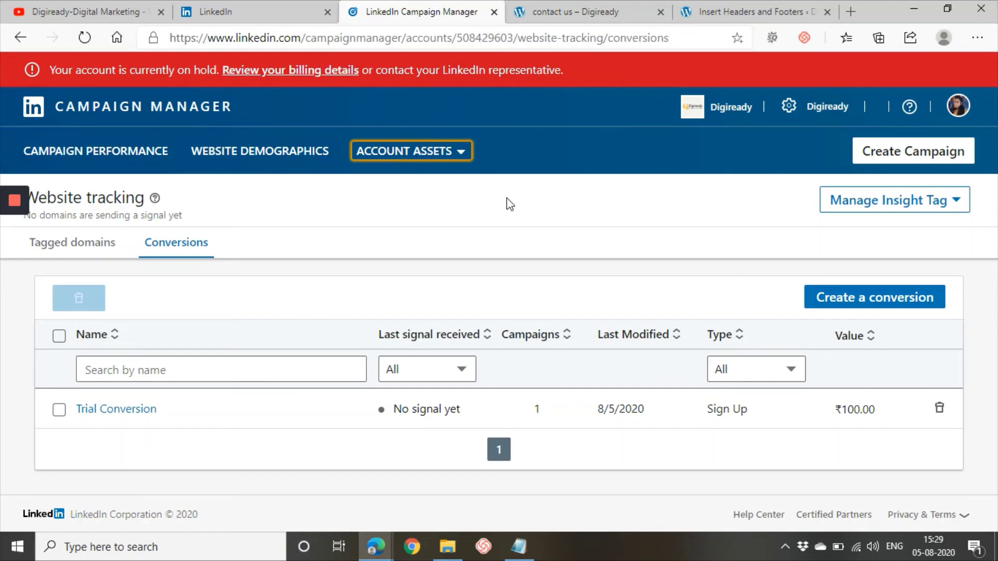
- Open the account's Matched Audiences page and review the available audience creation options
click(446, 156)
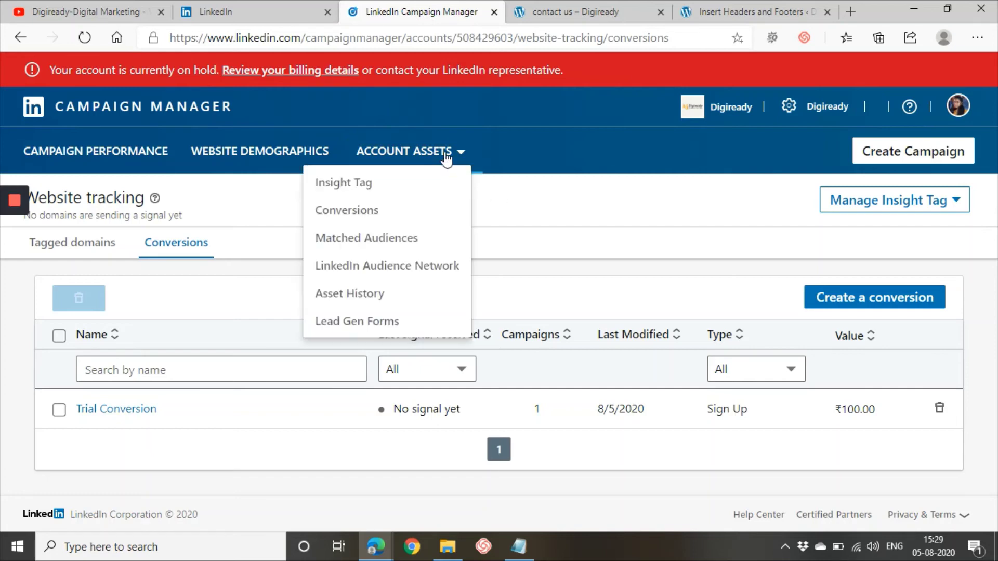
click(385, 240)
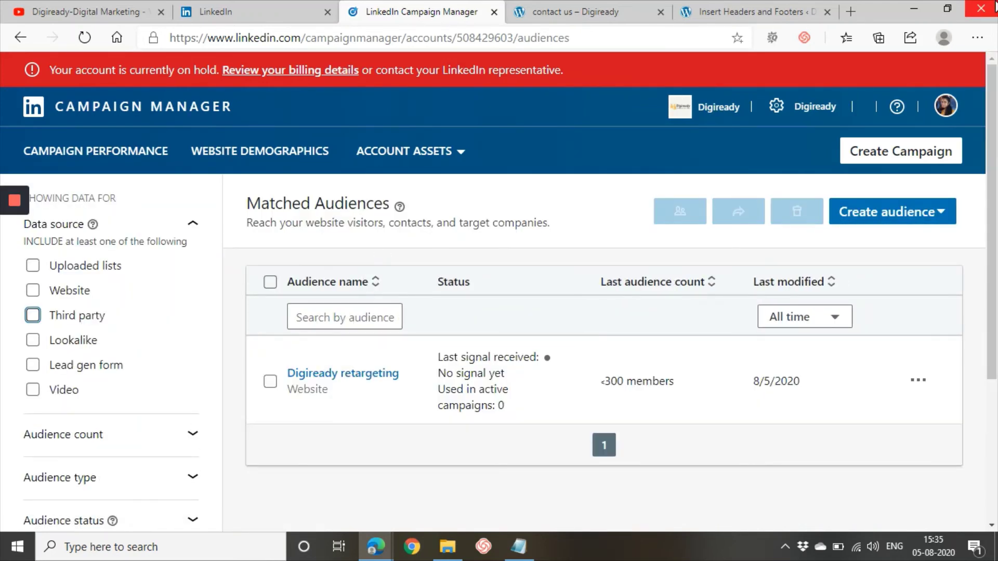
click(901, 221)
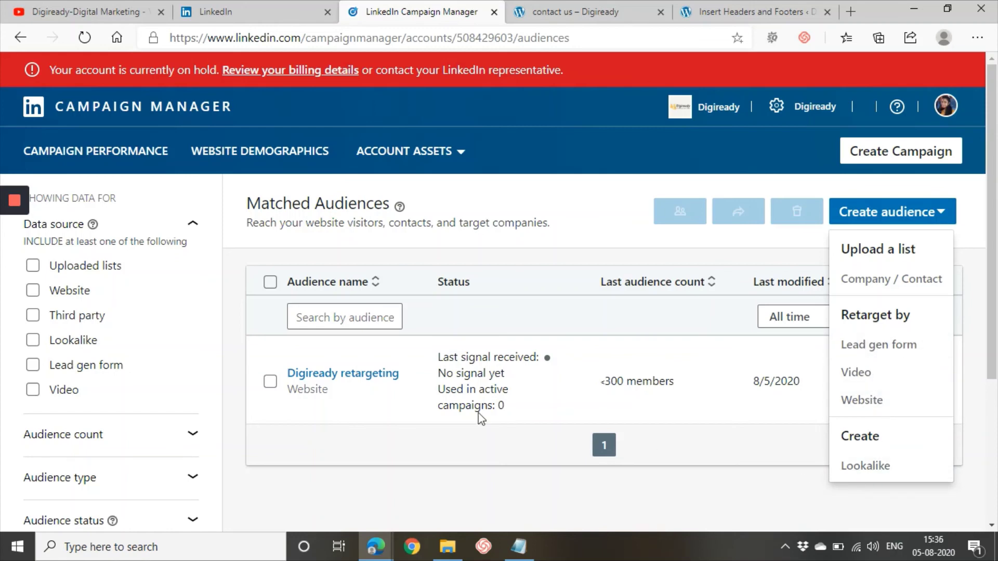
click(419, 413)
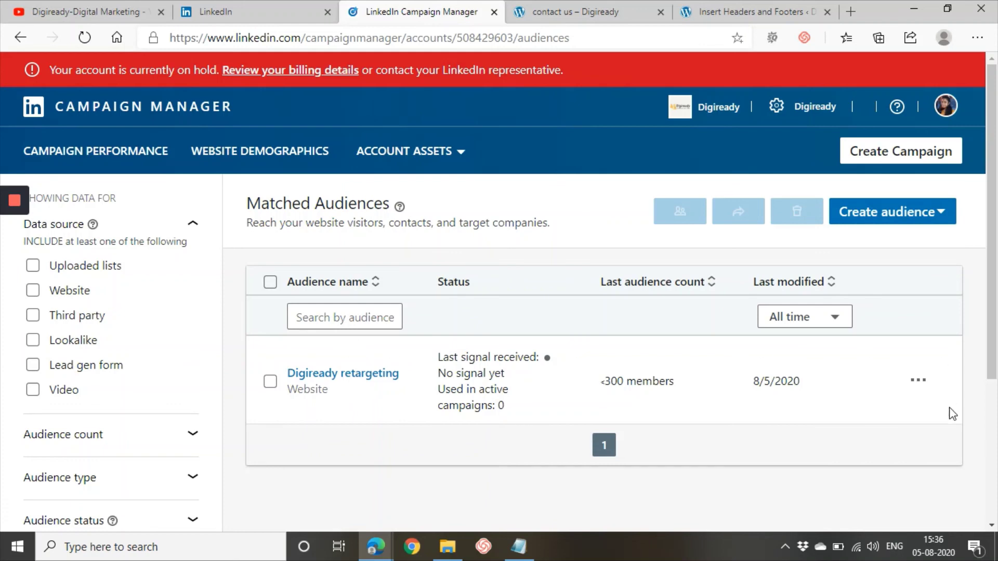
- Try the Uploaded lists and Website data source filters on the matched audiences, clearing both again
click(85, 271)
click(80, 294)
click(82, 268)
click(79, 294)
- Expand the audience count, audience type and audience status filters to show their options
scroll(104, 383, down, 1)
click(104, 366)
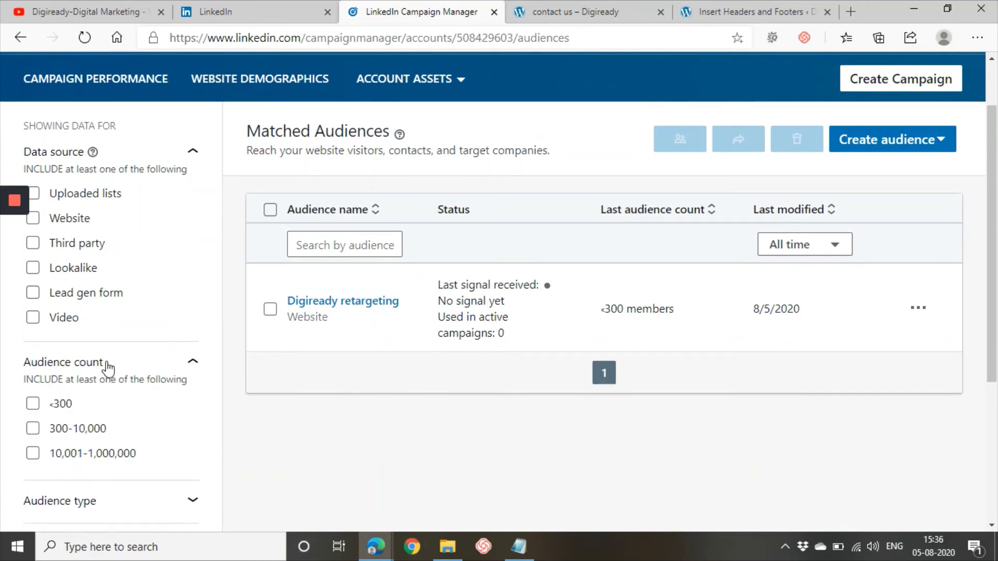
scroll(107, 368, down, 1)
click(91, 453)
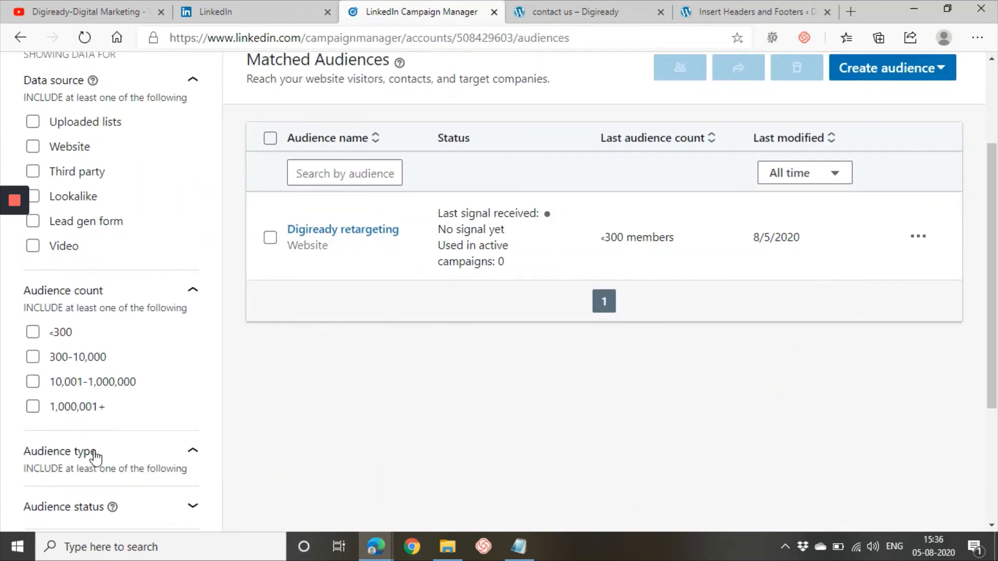
scroll(109, 431, down, 2)
click(93, 421)
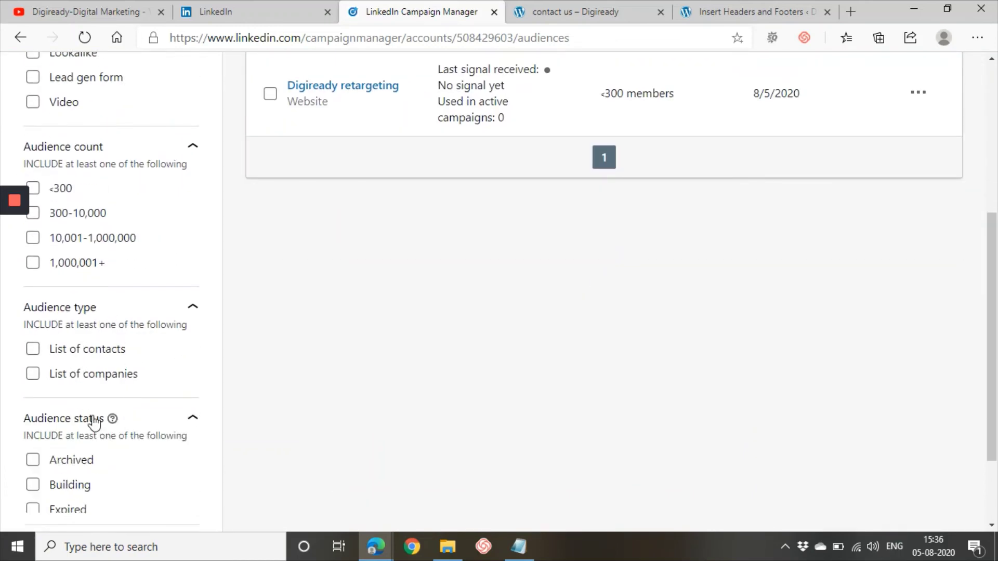
- Filter the audiences by list of contacts and list of companies, and clear both filters
click(75, 351)
click(74, 373)
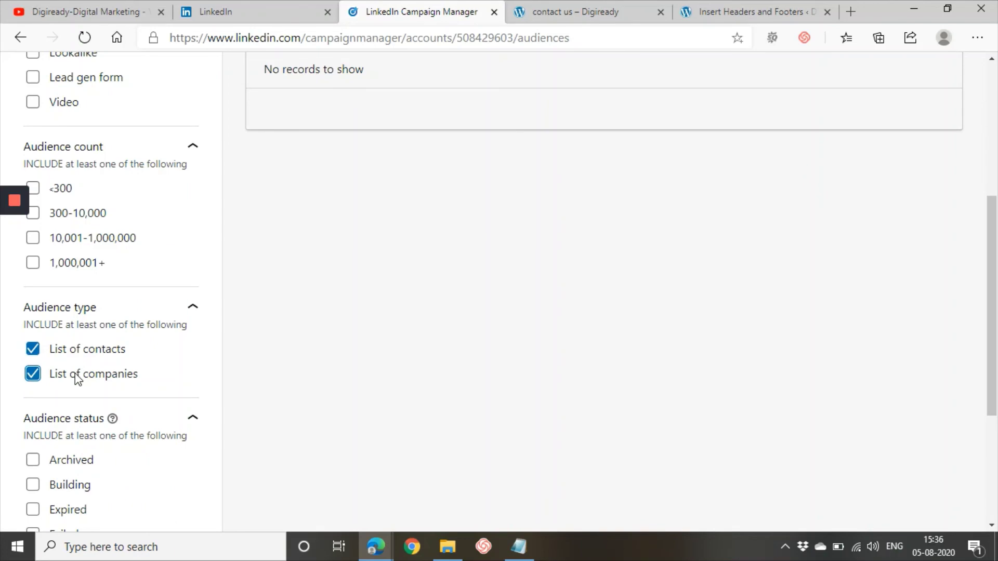
click(74, 373)
click(77, 349)
scroll(93, 354, up, 3)
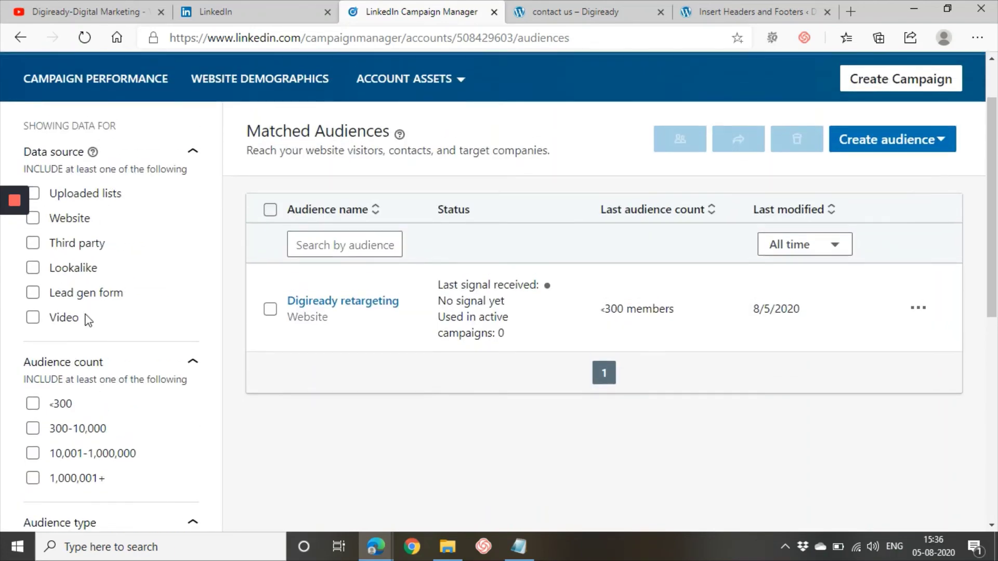
- Filter the audiences by the Website data source and by Third party in turn, clearing each filter
click(74, 223)
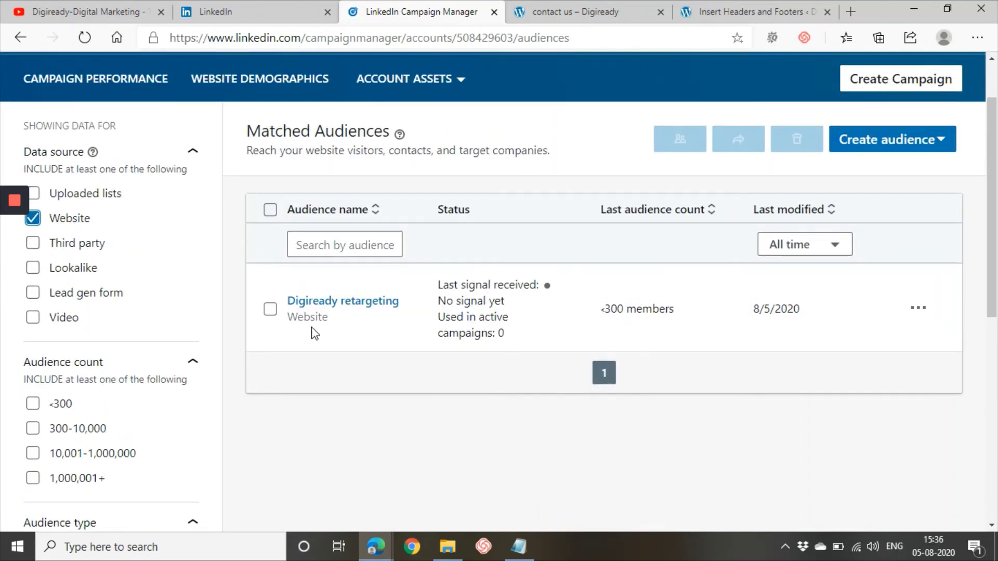
click(79, 224)
click(56, 244)
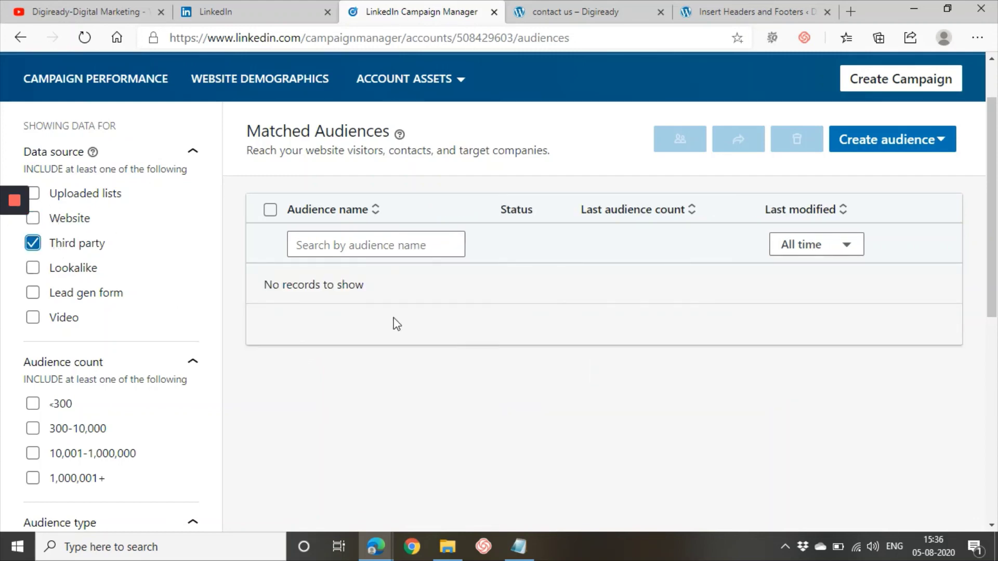
click(87, 247)
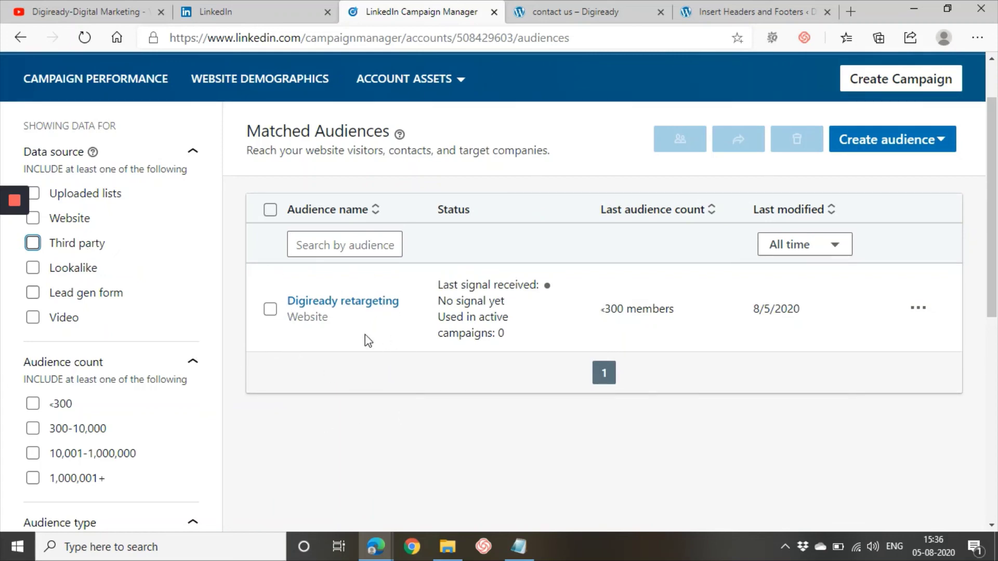
- Start a new website audience and name it "Digiready retargeting 123"
click(890, 144)
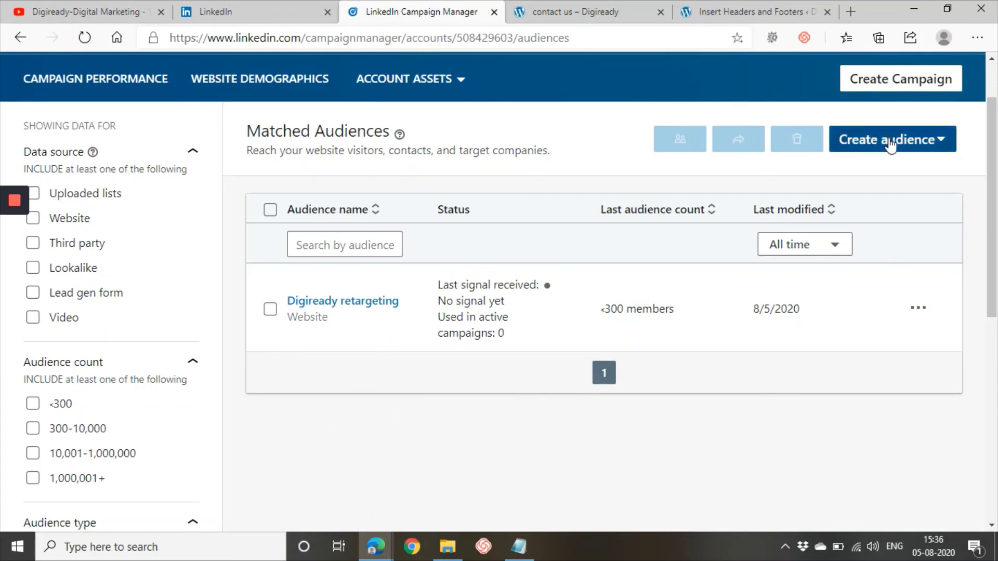
click(864, 329)
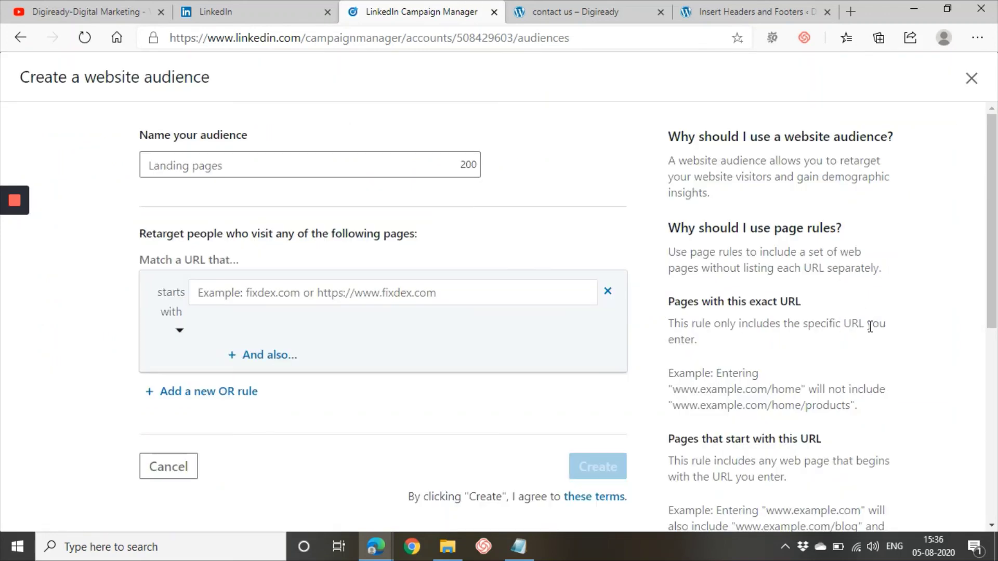
click(276, 163)
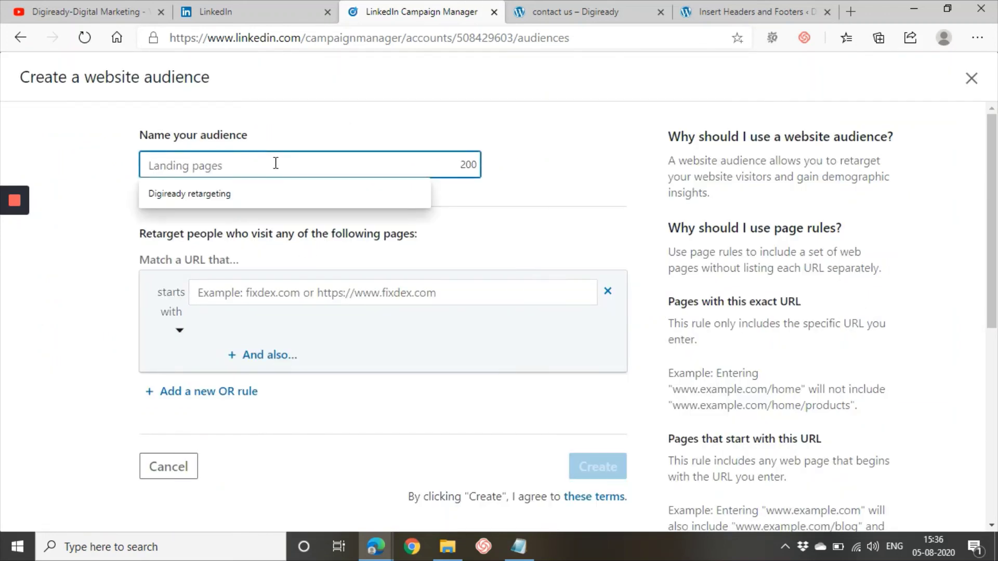
click(270, 191)
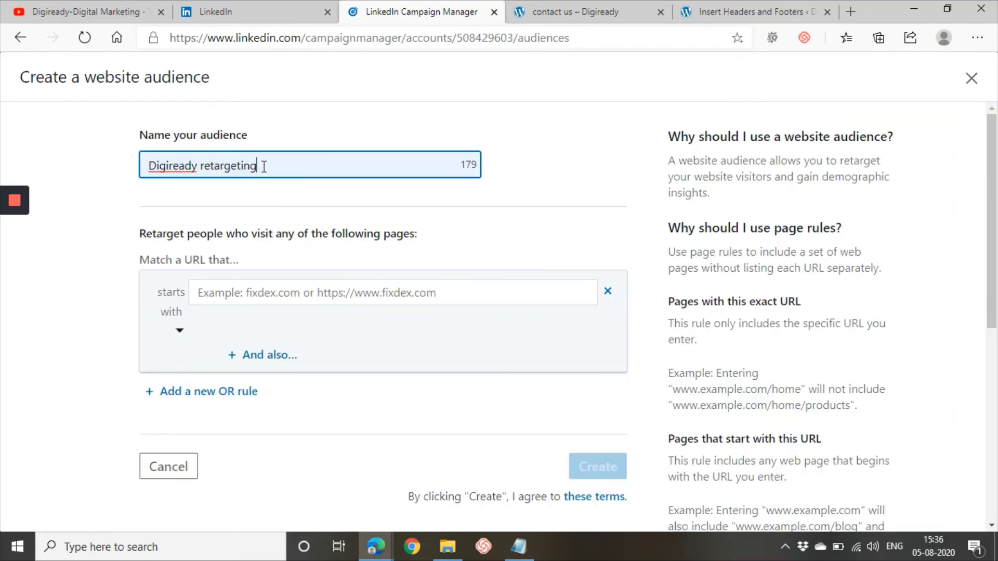
text(12)
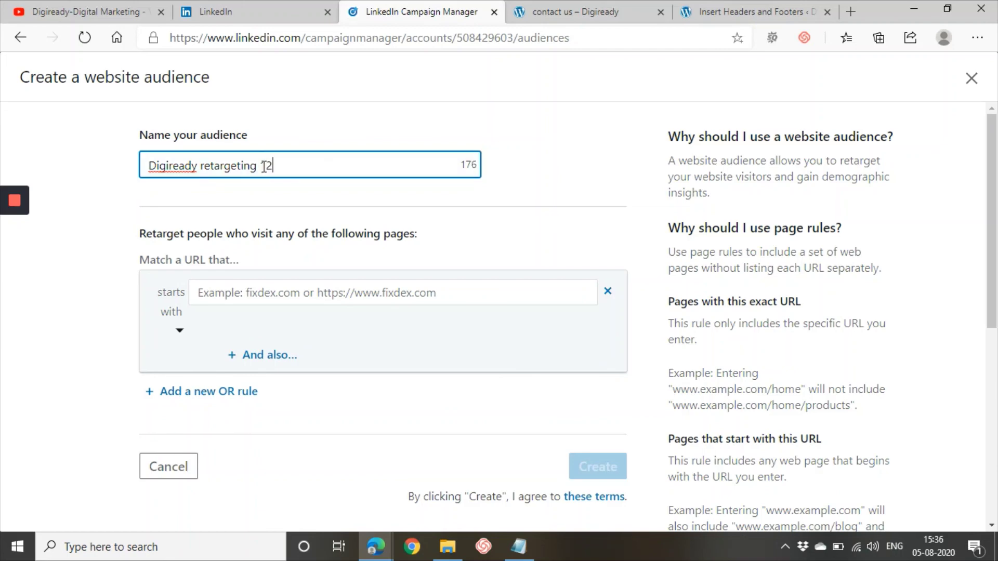
text(3)
click(179, 326)
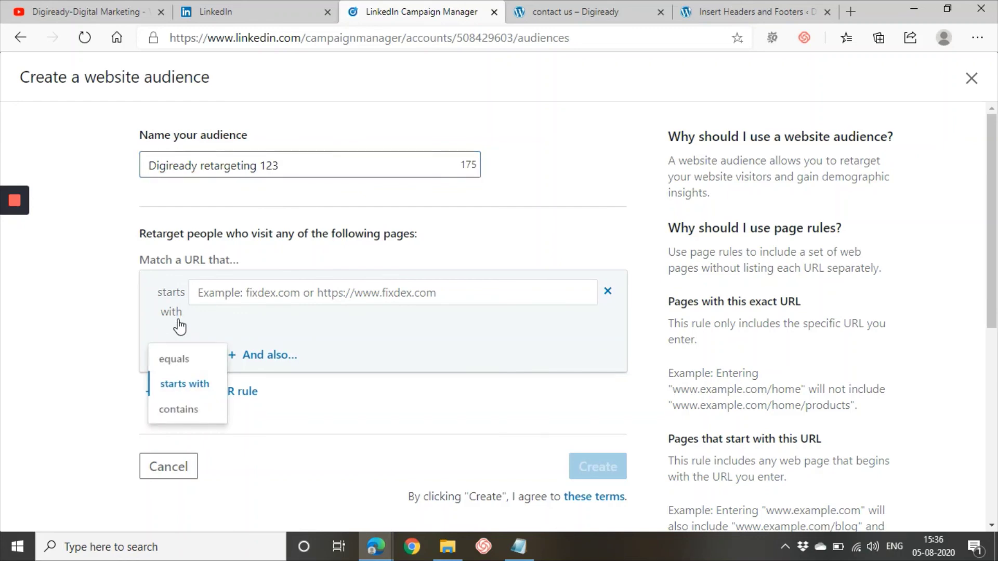
click(238, 289)
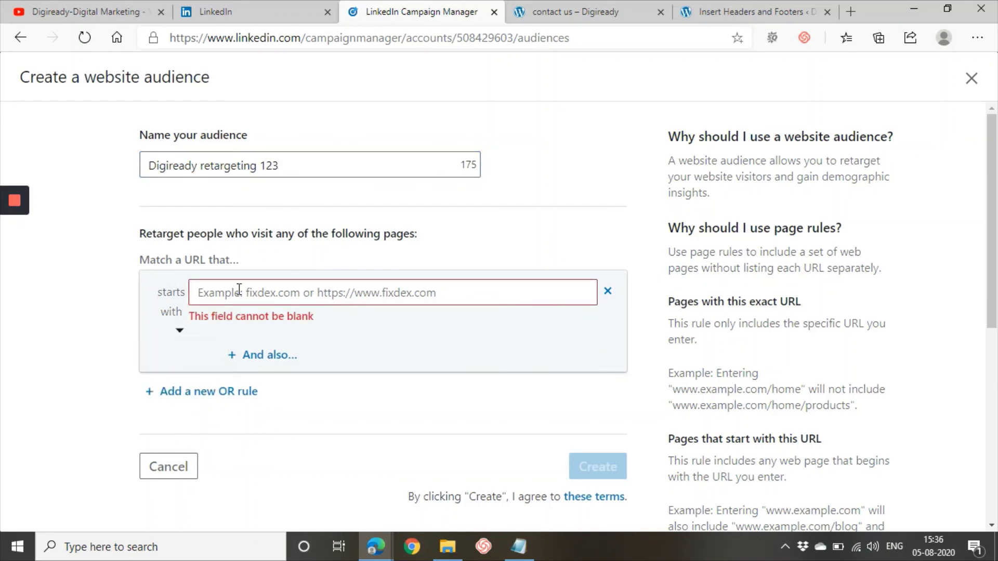
click(585, 10)
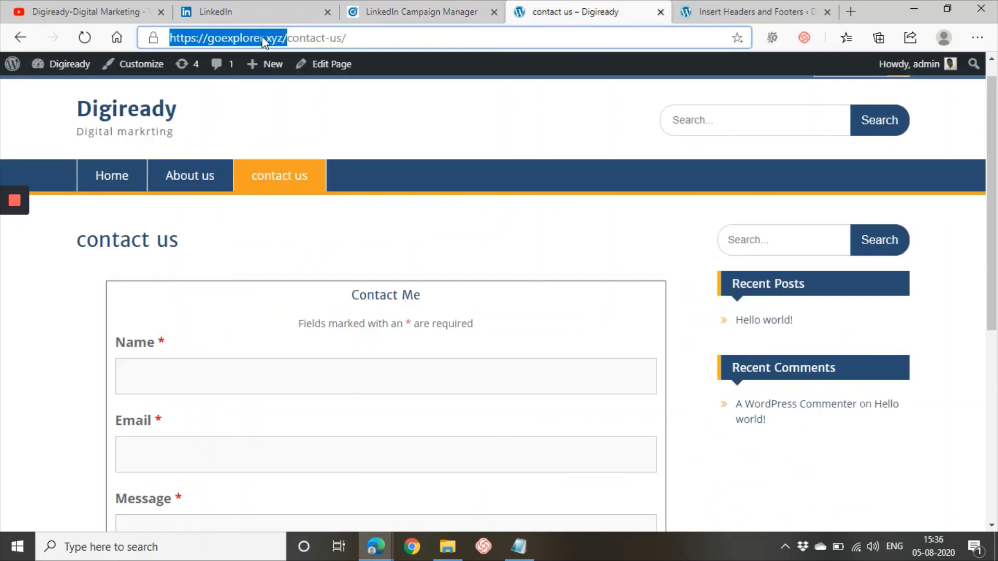
click(476, 8)
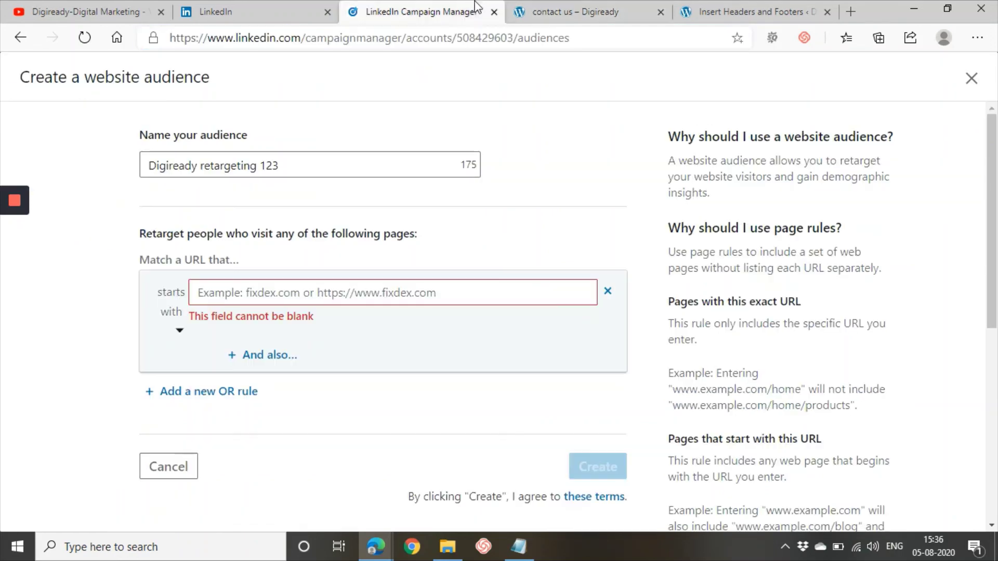
click(320, 292)
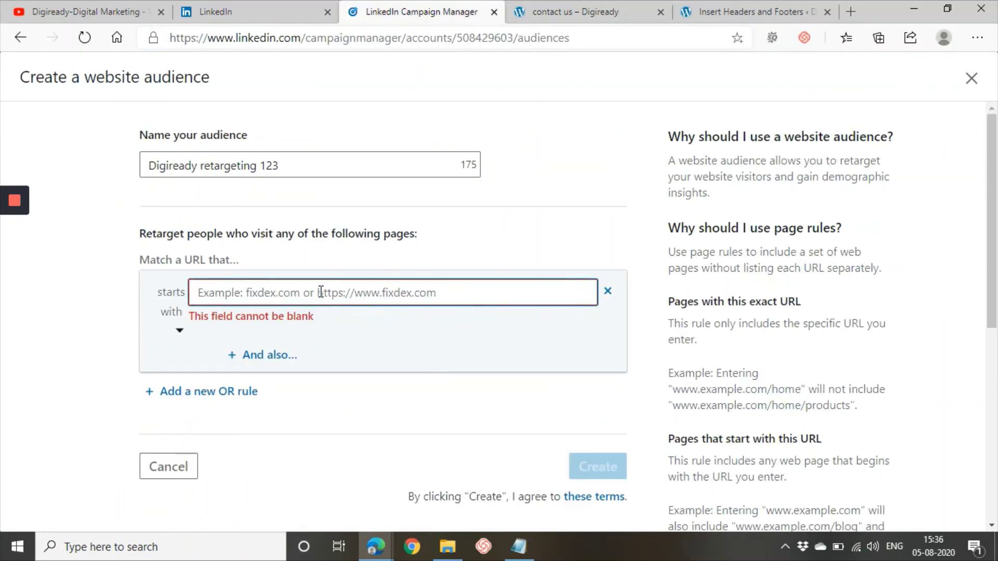
text(https://goexplorer.xyz/)
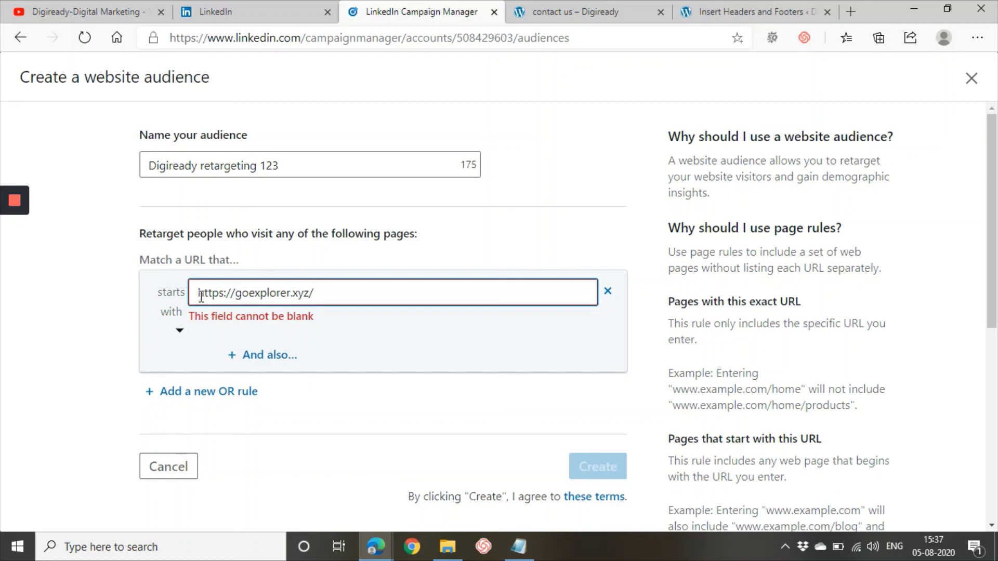
- Keep the "starts with" match for the URL rule and create the website audience, checking it in the matched audiences list
drag(197, 296, 354, 296)
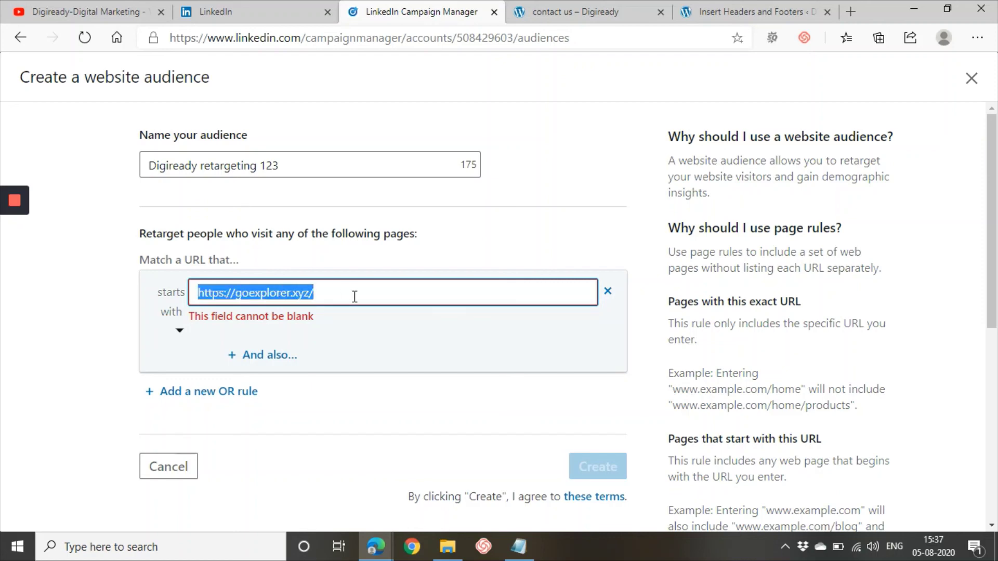
click(355, 296)
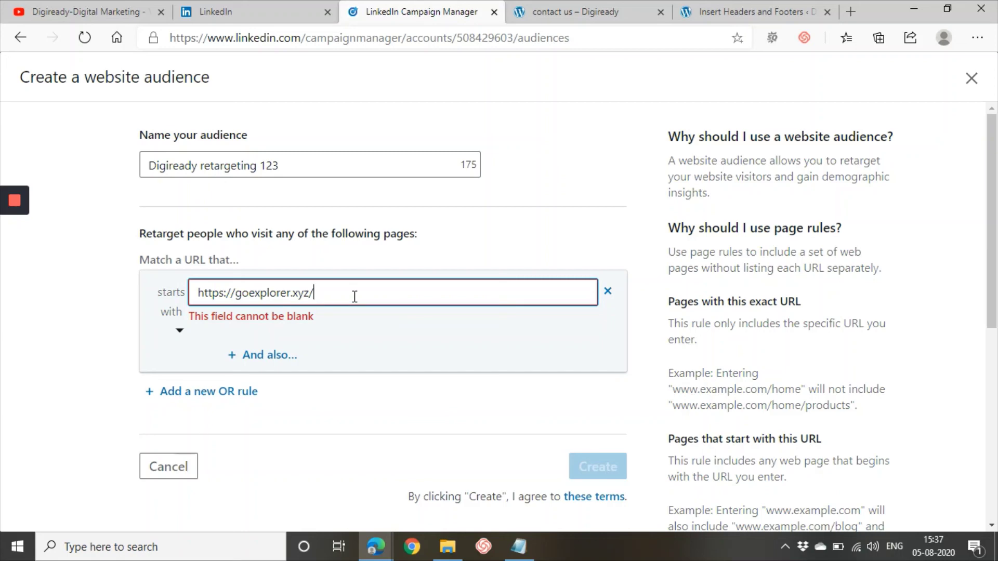
click(191, 299)
click(180, 328)
click(151, 387)
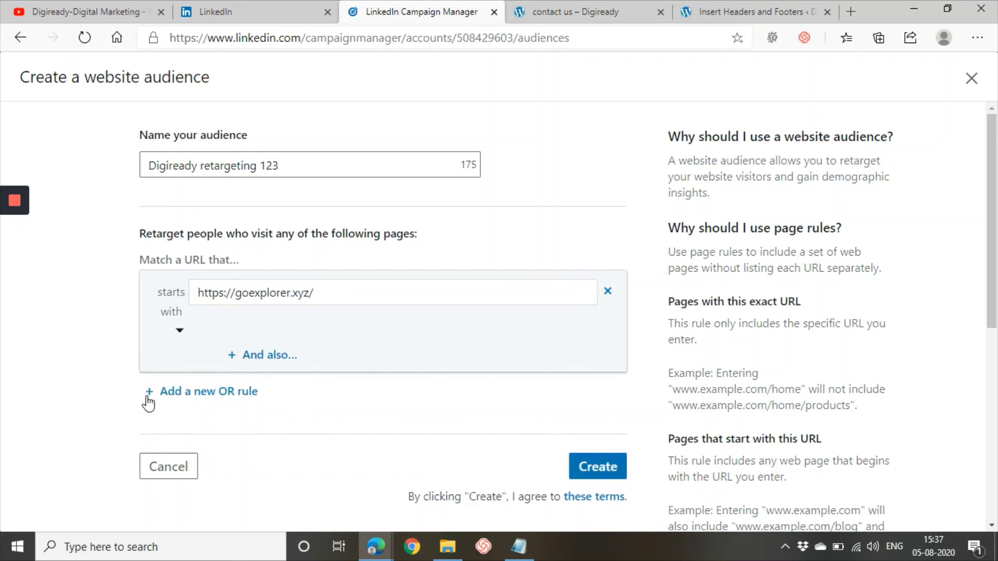
click(581, 468)
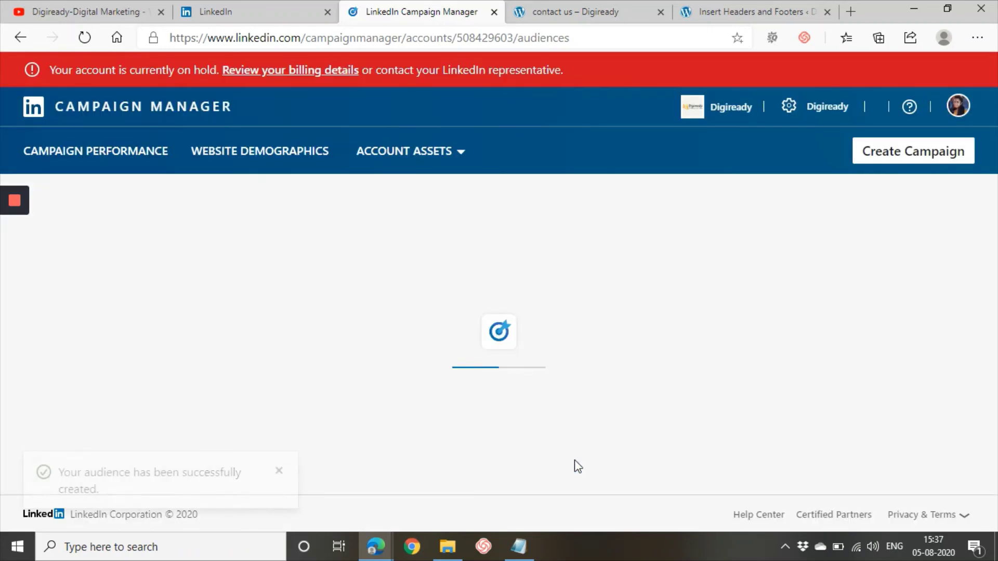
scroll(478, 359, down, 3)
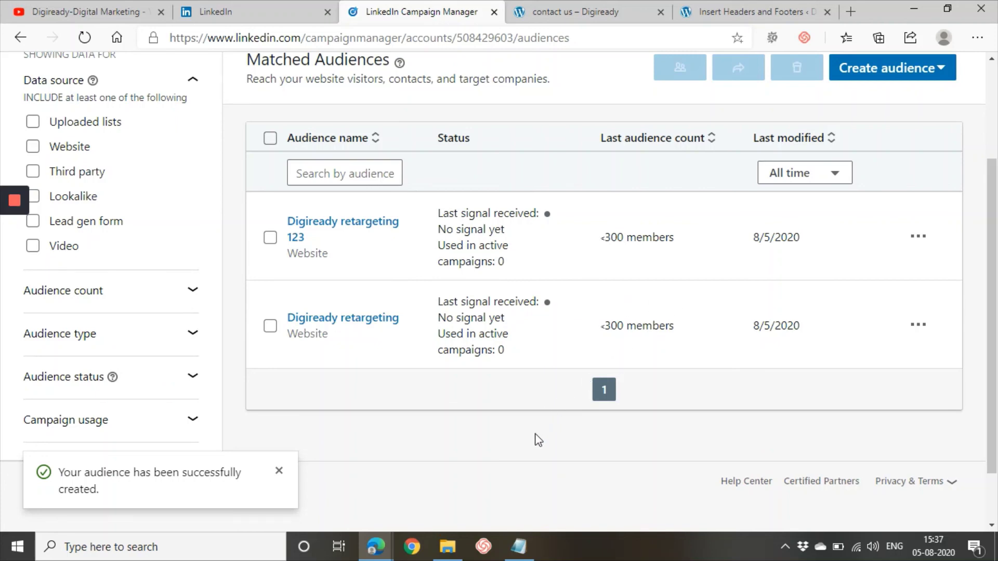
scroll(538, 439, up, 3)
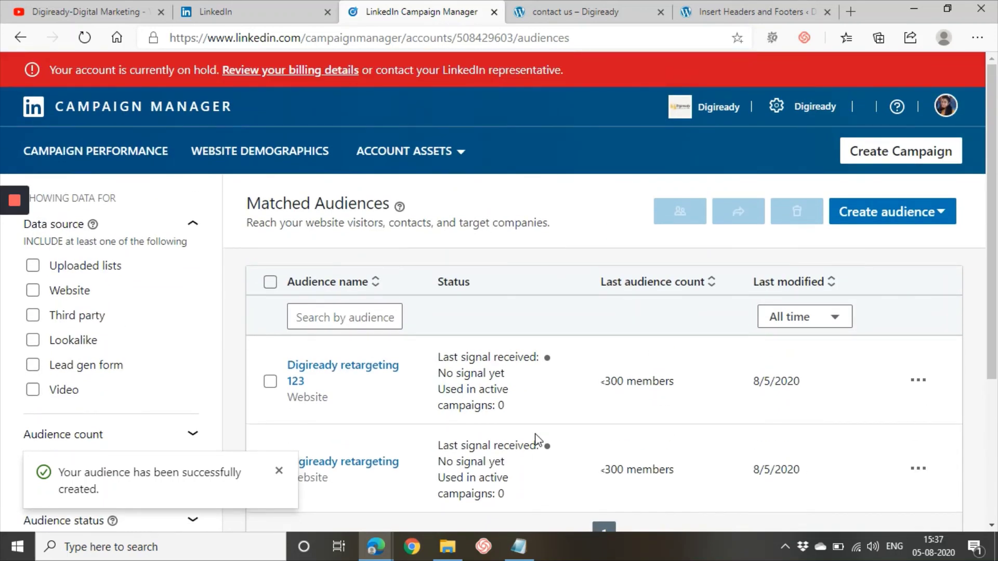